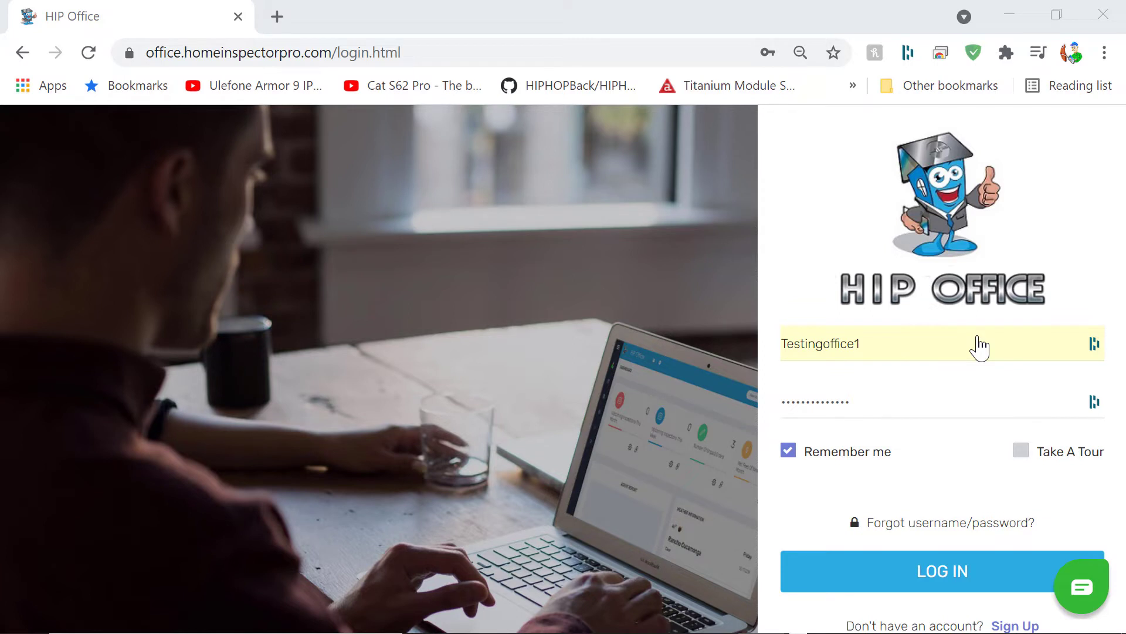
# Step: Log in to HIP Office with the saved credentials to reach the Dashboard
pyautogui.click(167, 52)
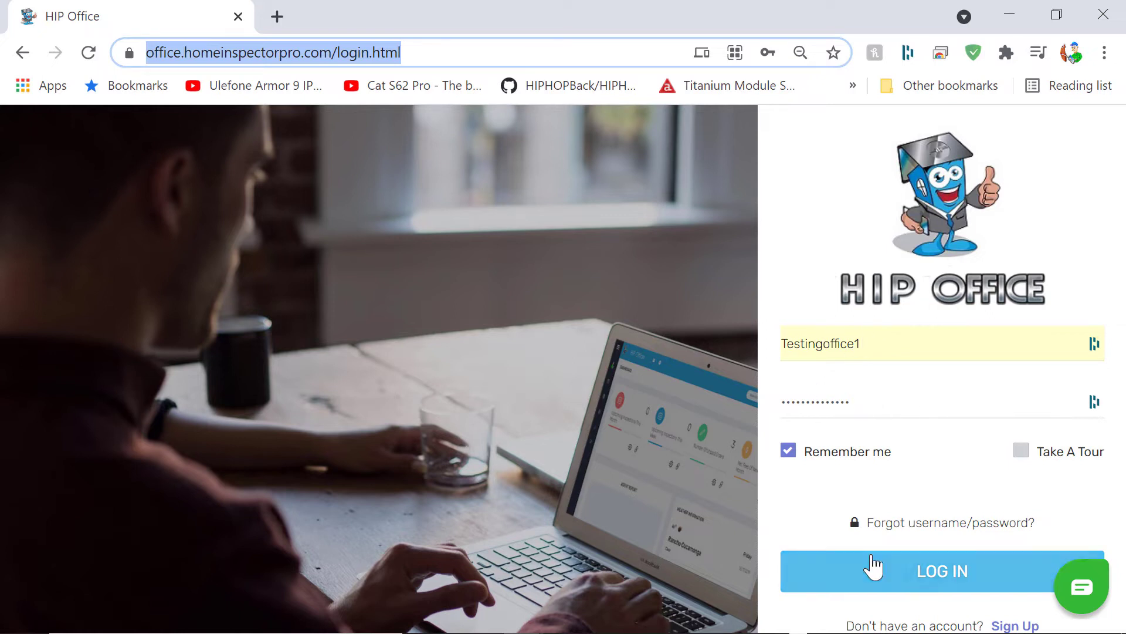
pyautogui.click(872, 580)
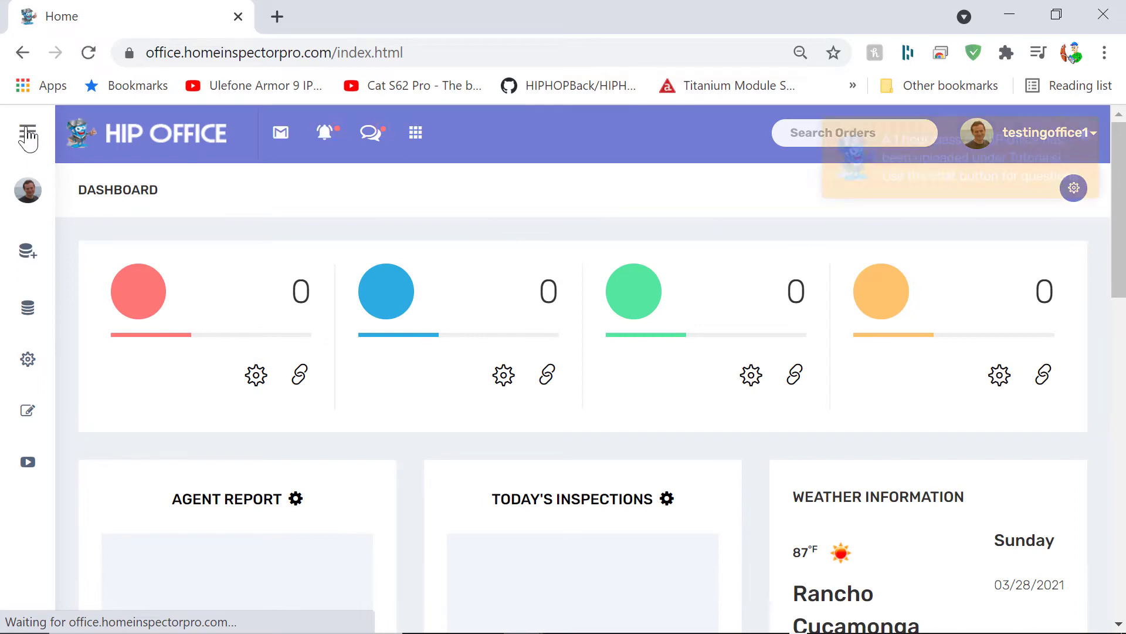
# Step: Go through the sidebar's Settings section to the Employees page
pyautogui.click(28, 136)
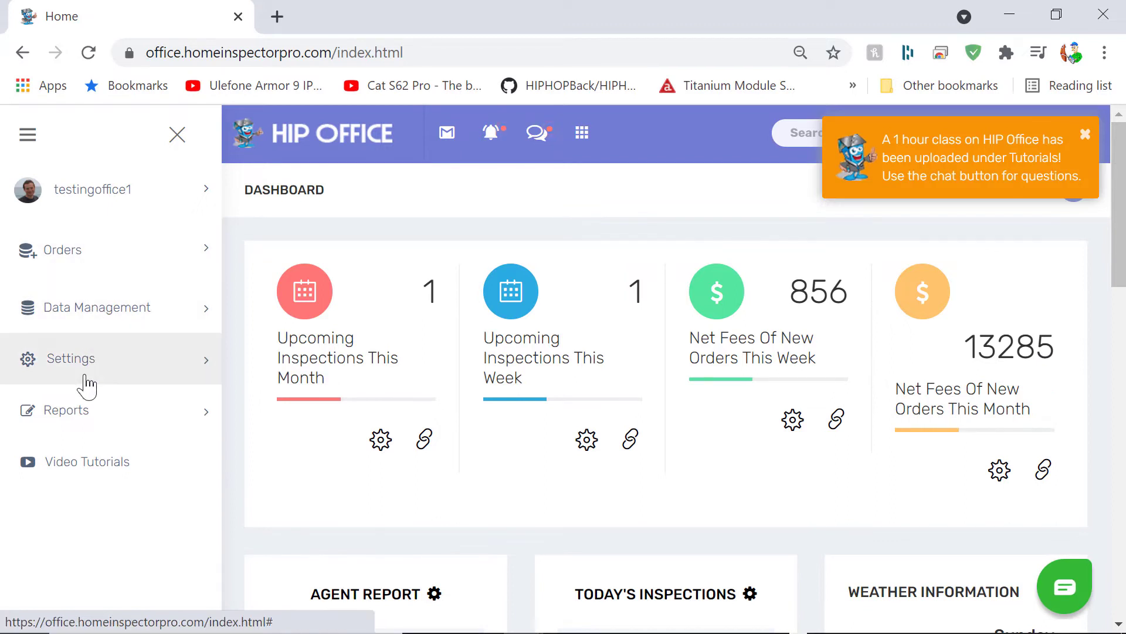
pyautogui.click(75, 366)
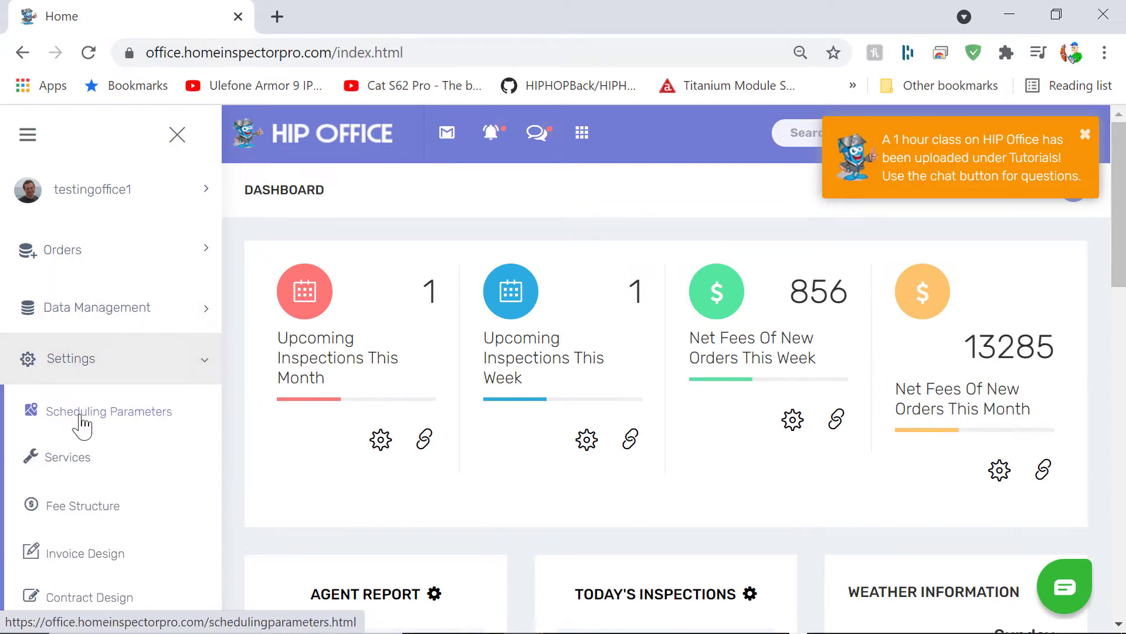
pyautogui.scroll(-5, 81, 424)
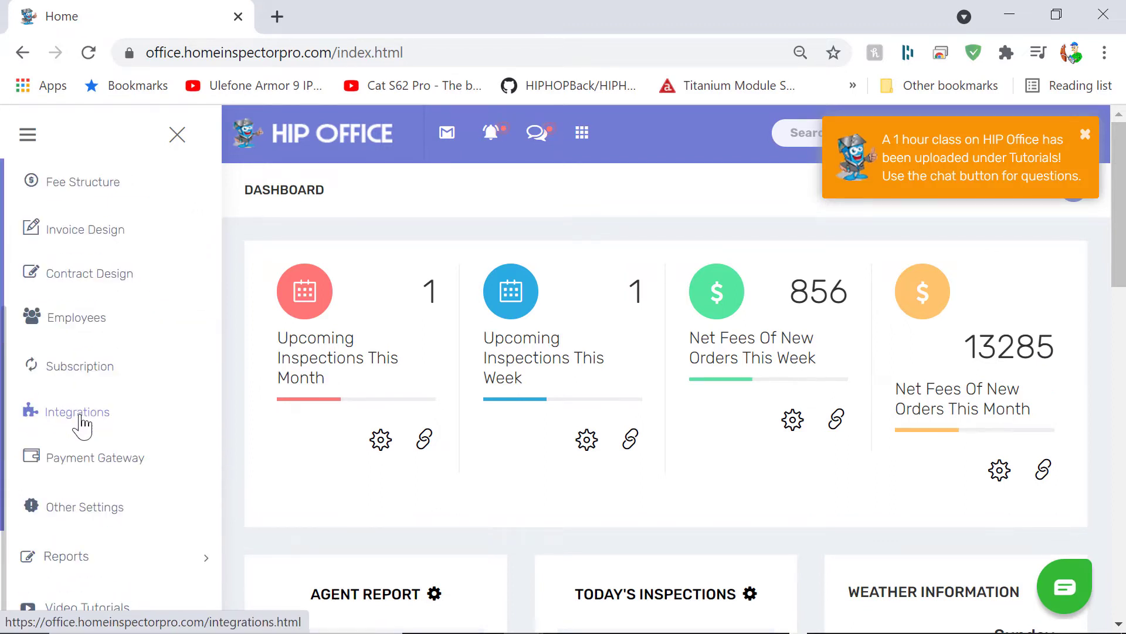
pyautogui.click(81, 326)
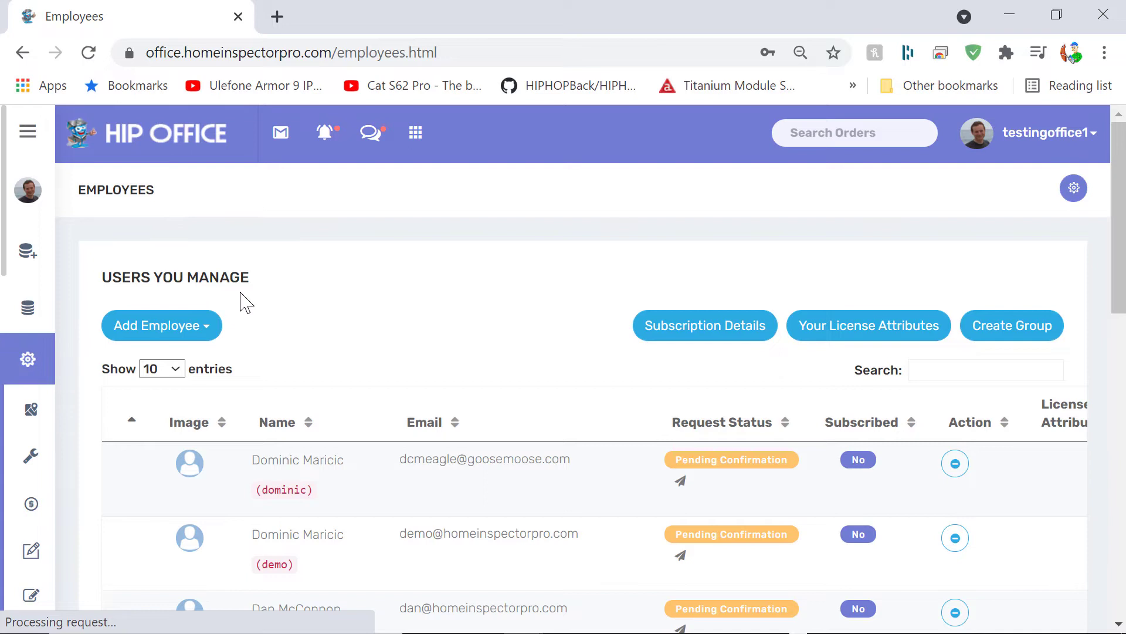
pyautogui.scroll(-2, 245, 302)
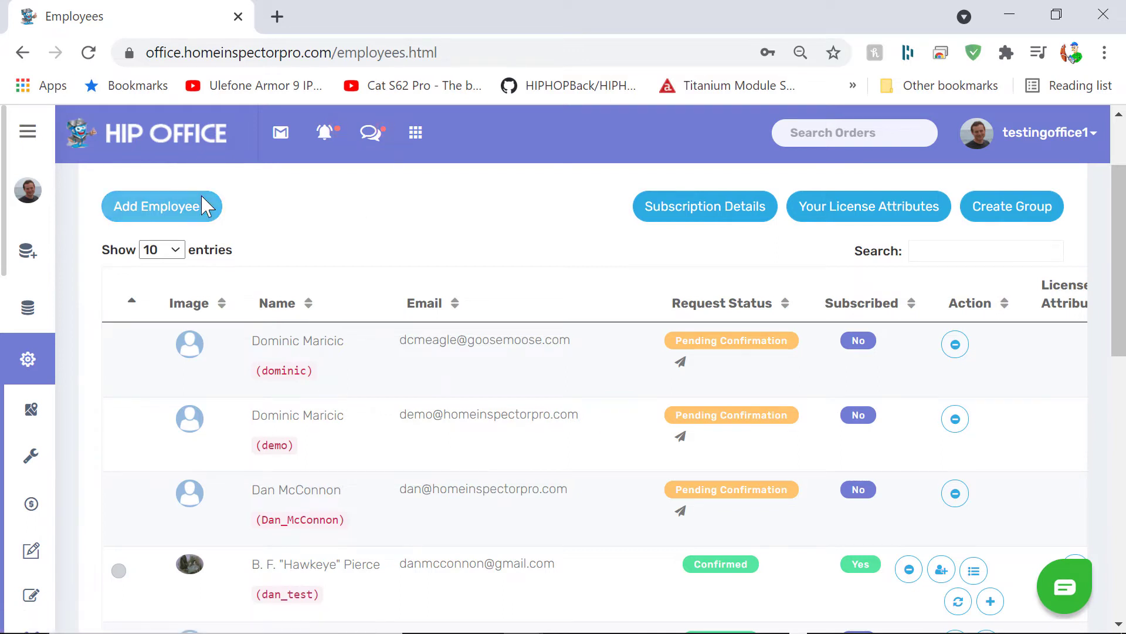
pyautogui.click(183, 209)
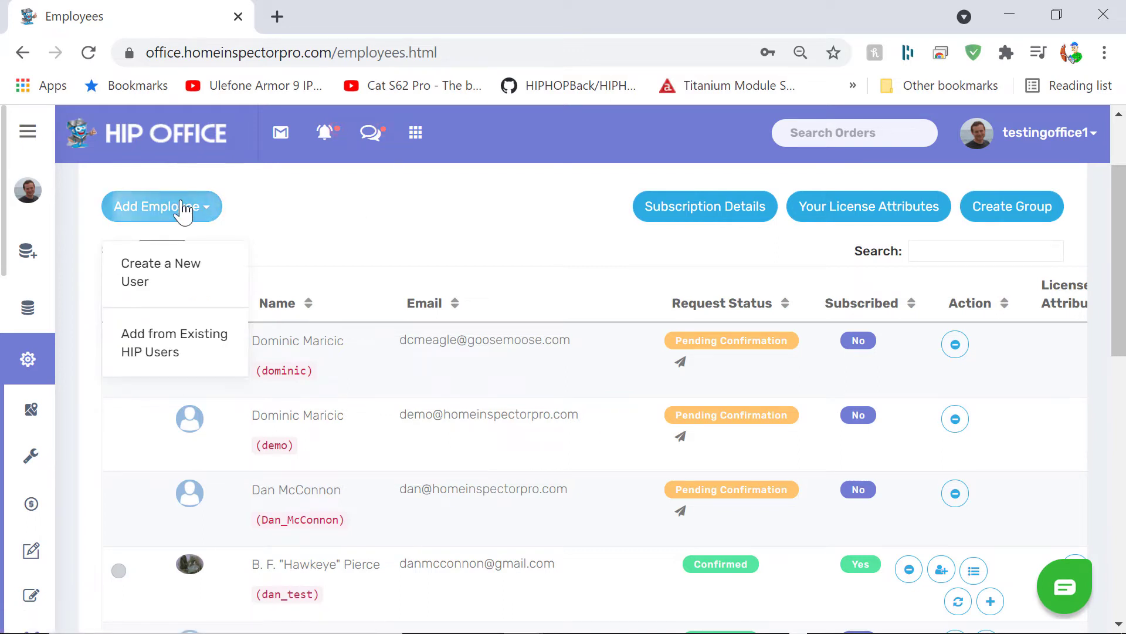
pyautogui.click(169, 354)
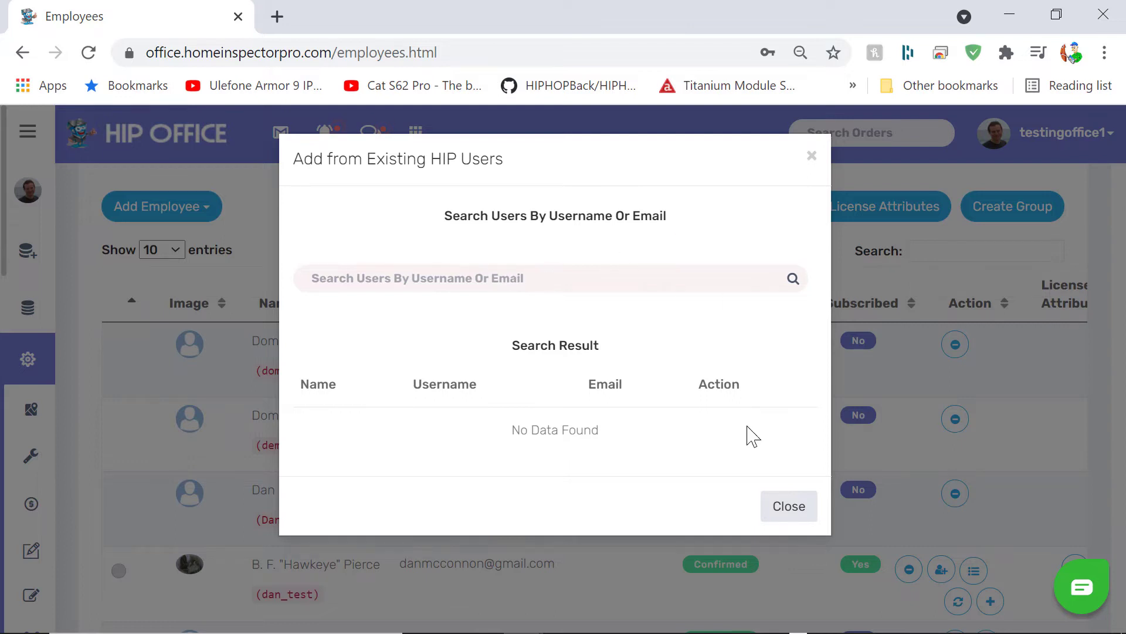
pyautogui.click(812, 157)
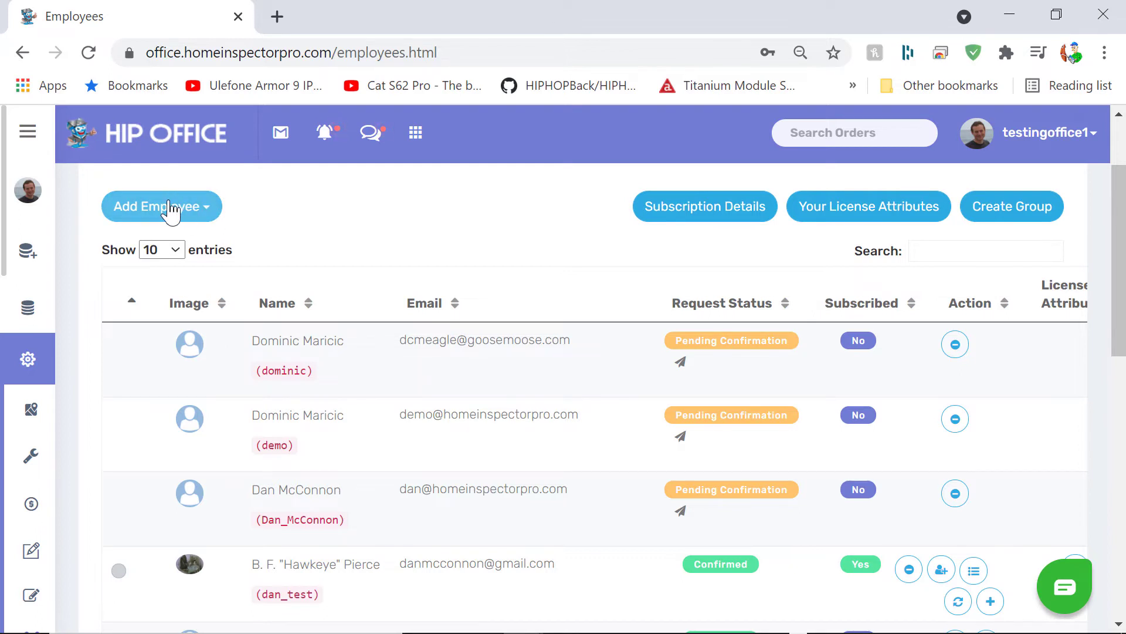
pyautogui.click(170, 210)
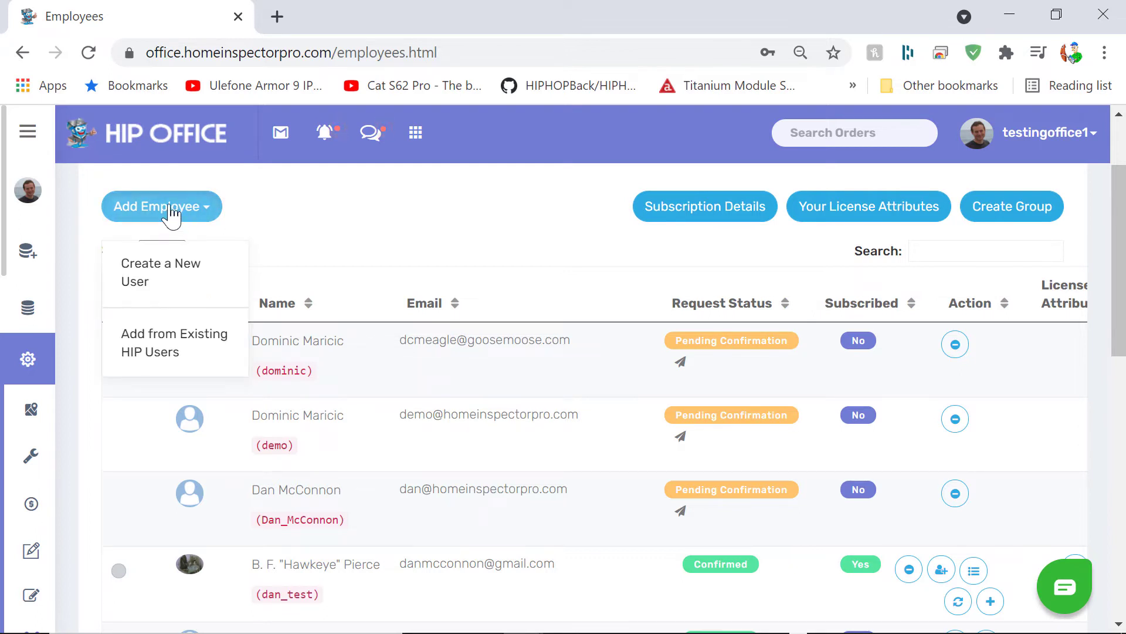
pyautogui.click(164, 278)
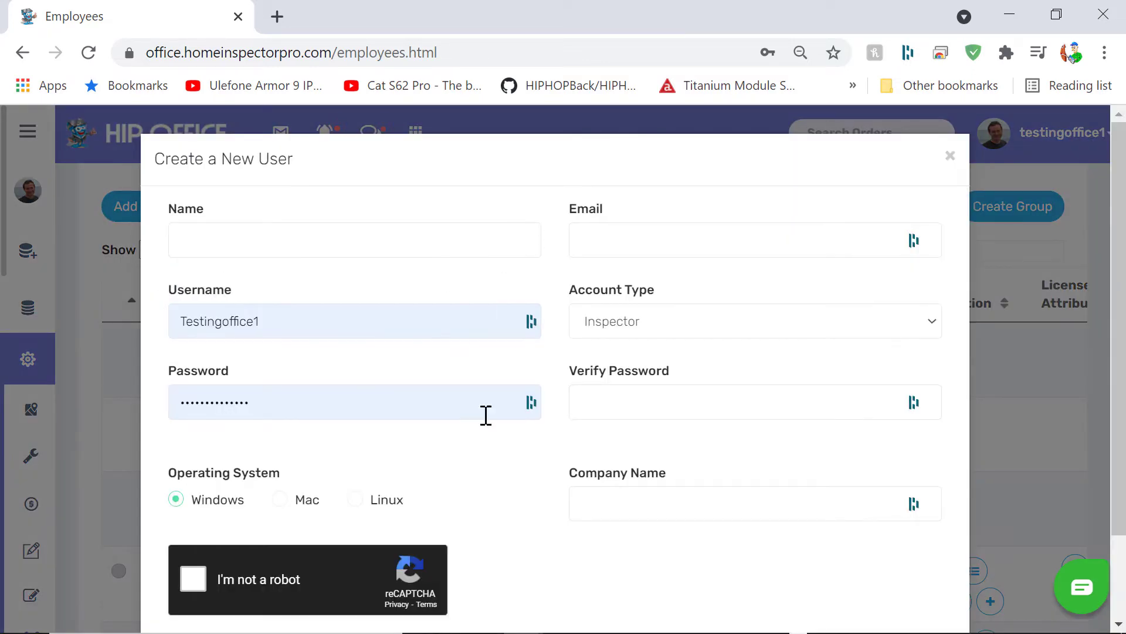
pyautogui.click(950, 156)
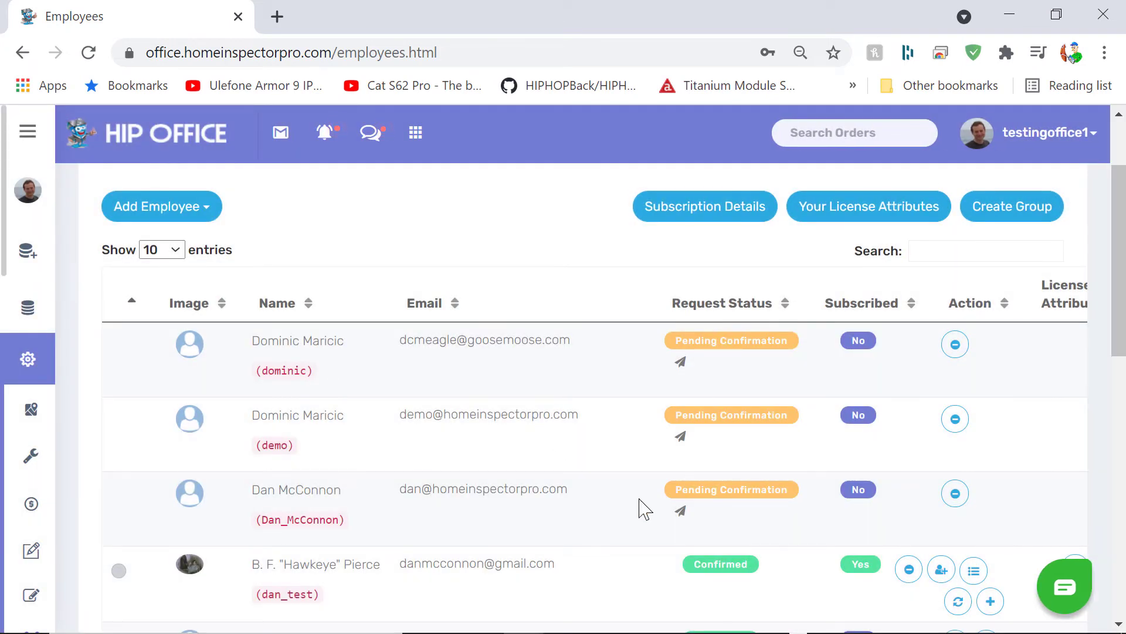
pyautogui.scroll(-2, 645, 509)
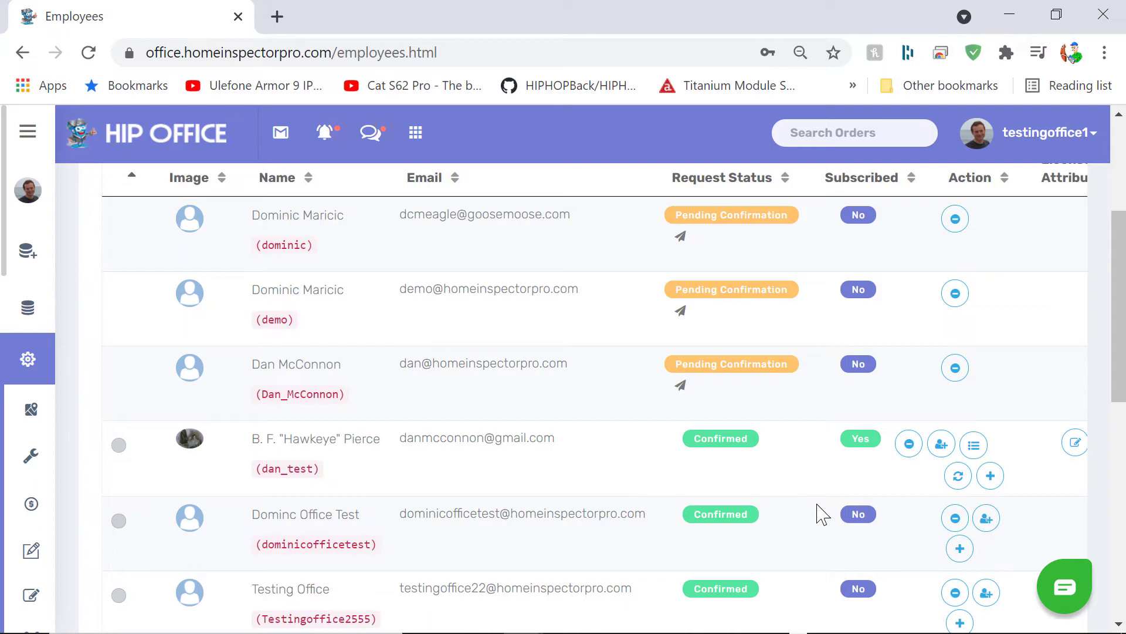
pyautogui.scroll(-1, 818, 506)
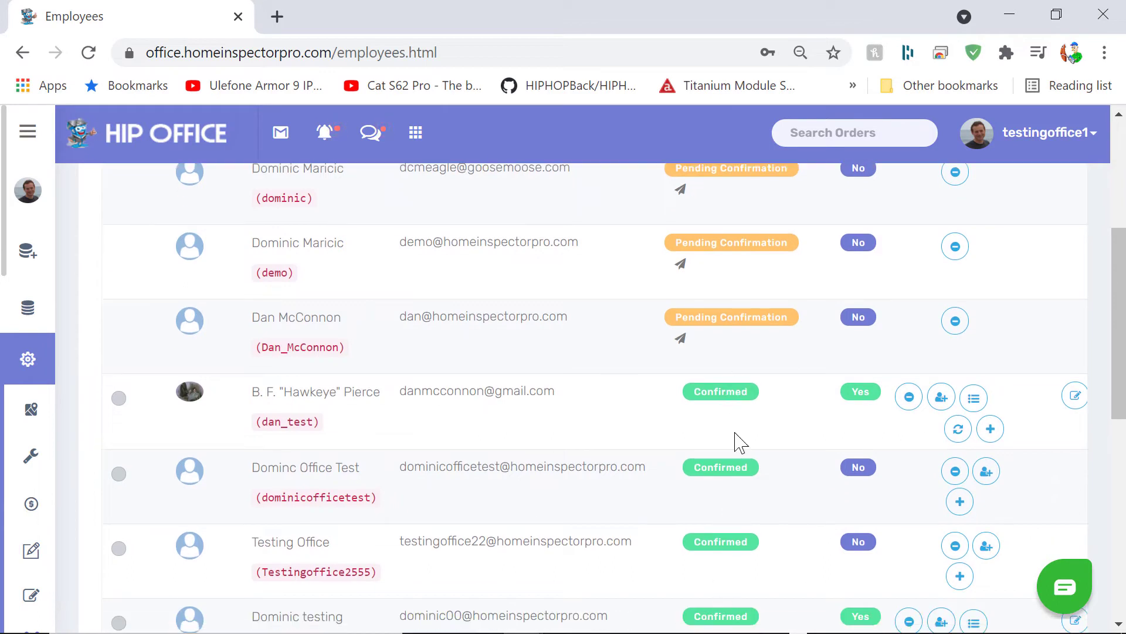
pyautogui.scroll(3, 739, 428)
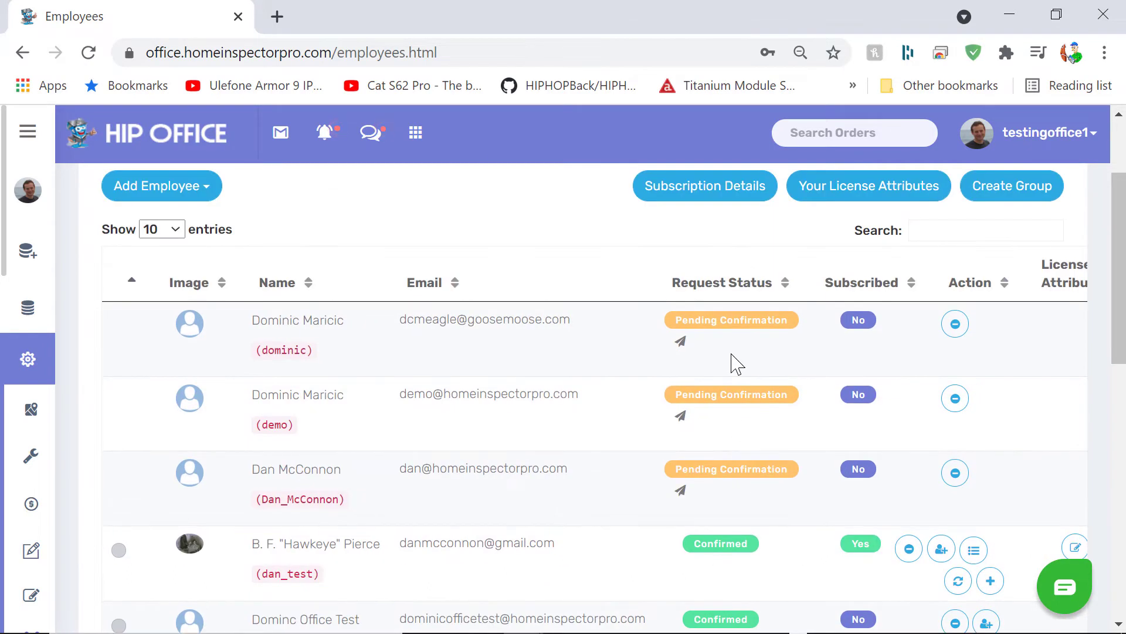
pyautogui.scroll(-1, 766, 535)
pyautogui.scroll(-3, 766, 535)
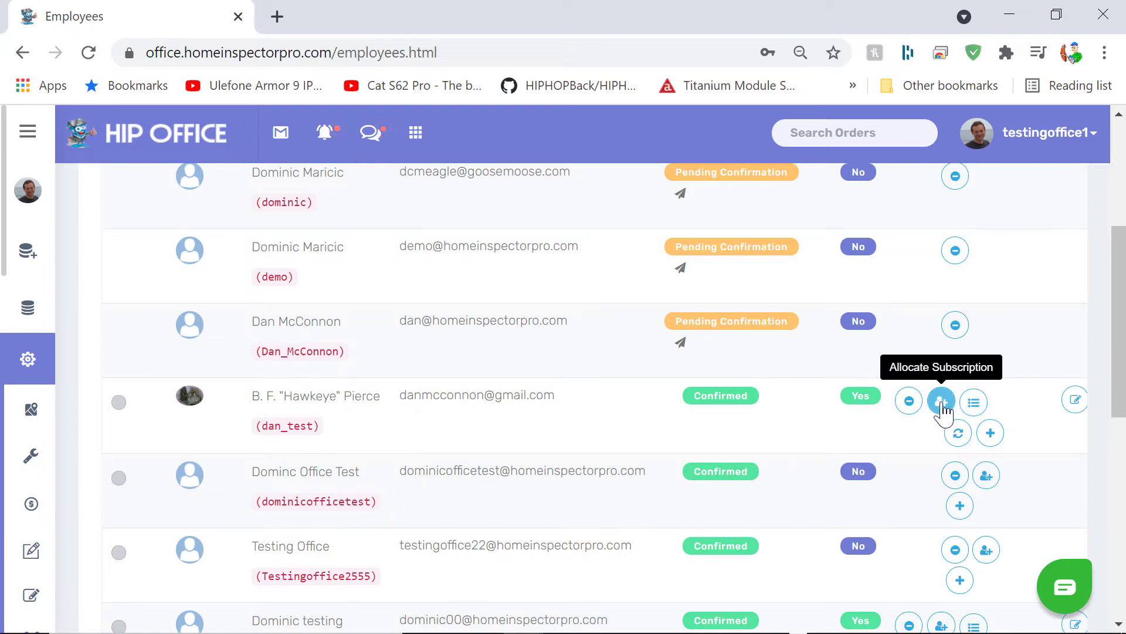
pyautogui.click(974, 404)
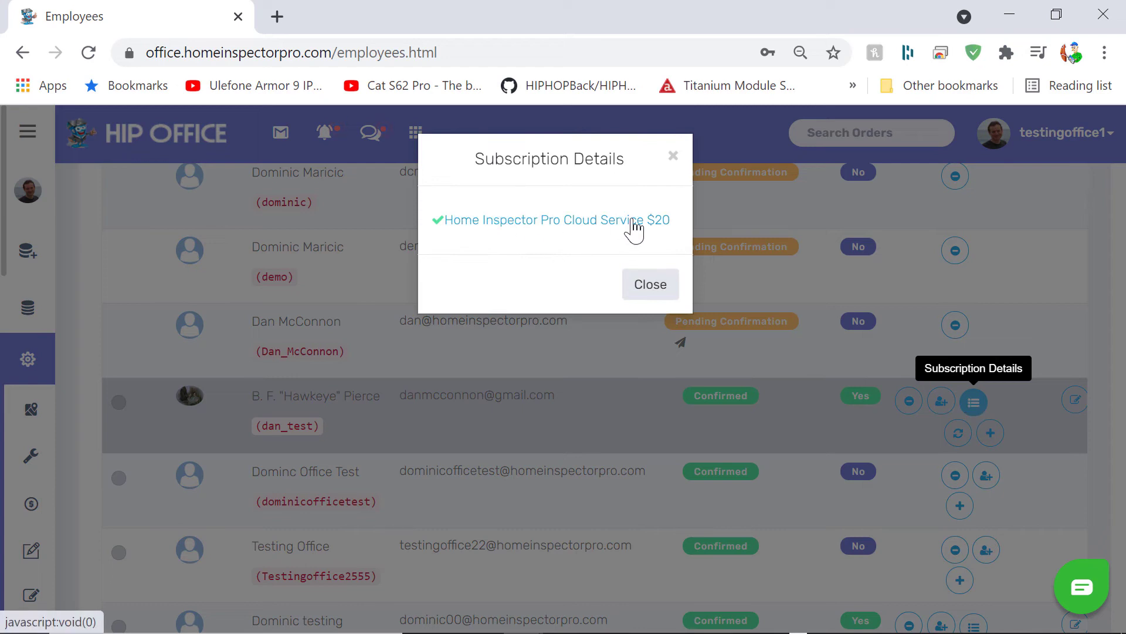
pyautogui.click(673, 155)
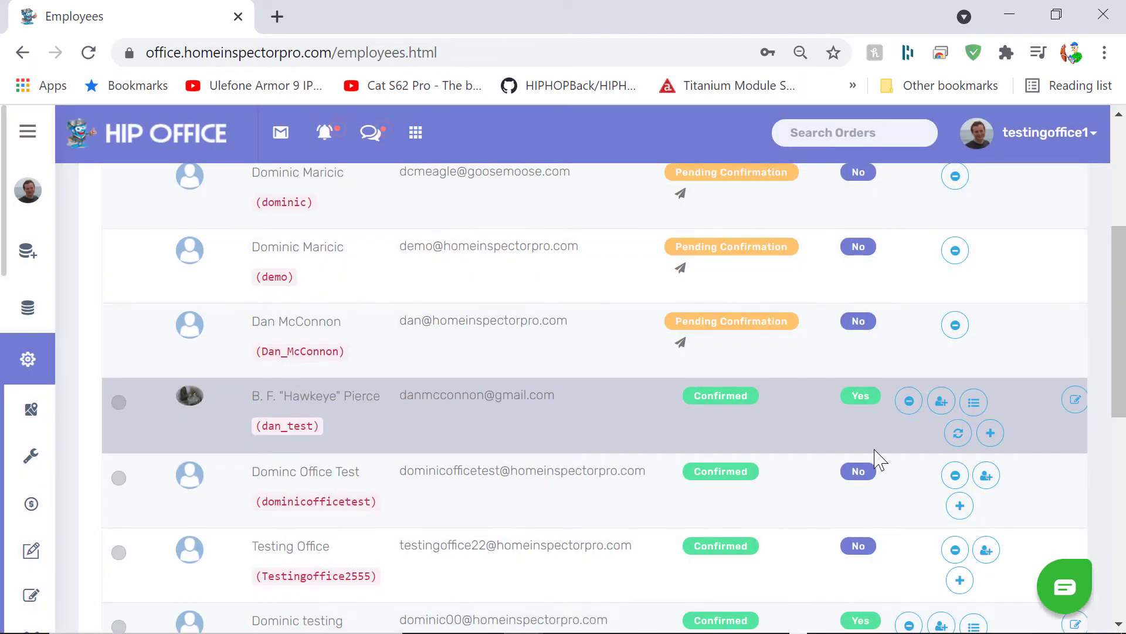
pyautogui.click(989, 488)
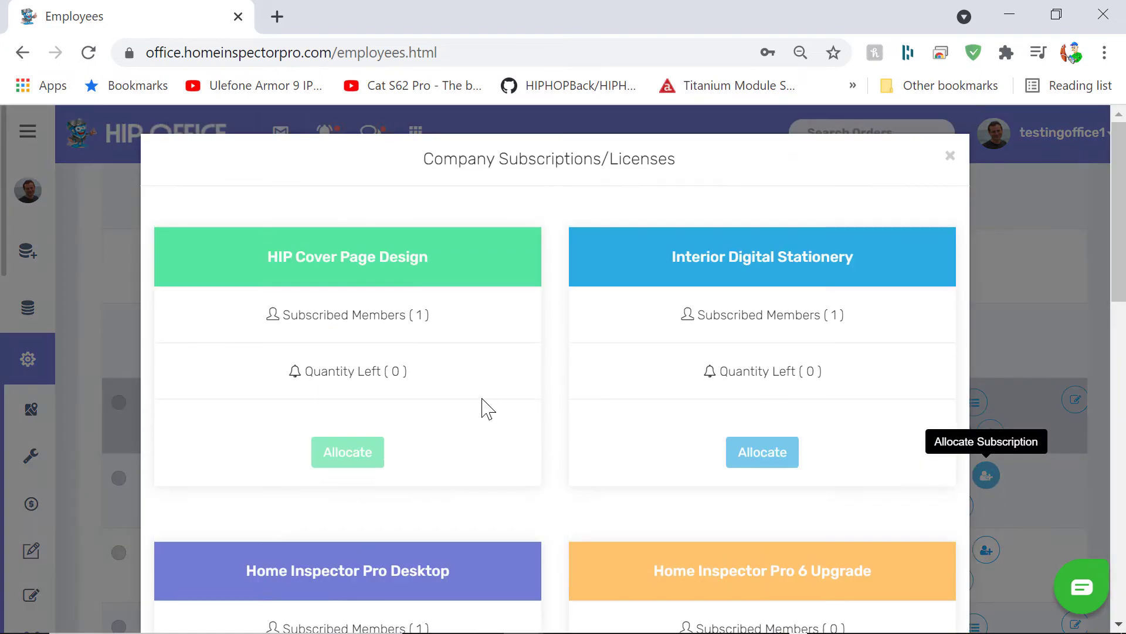
pyautogui.scroll(-2, 455, 434)
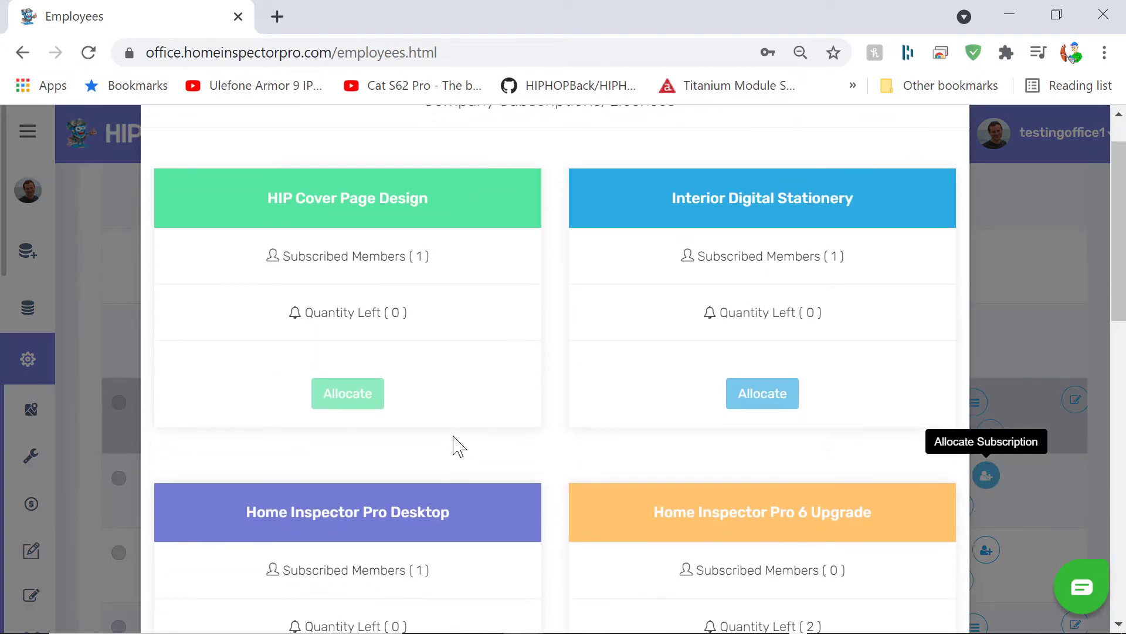
pyautogui.scroll(-5, 456, 404)
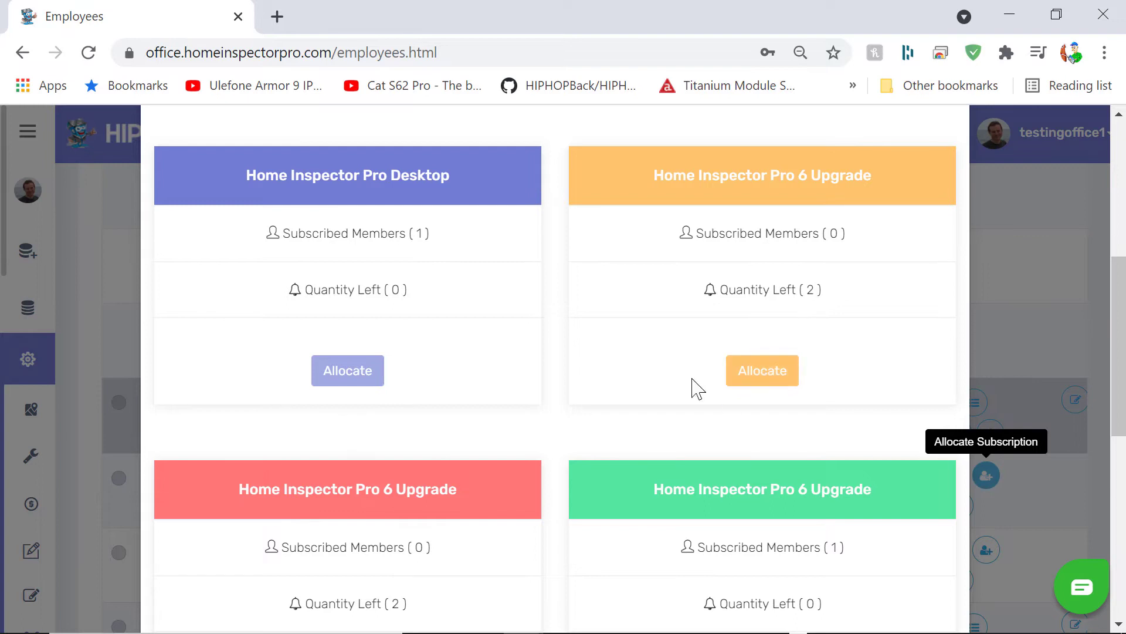
pyautogui.scroll(-3, 697, 388)
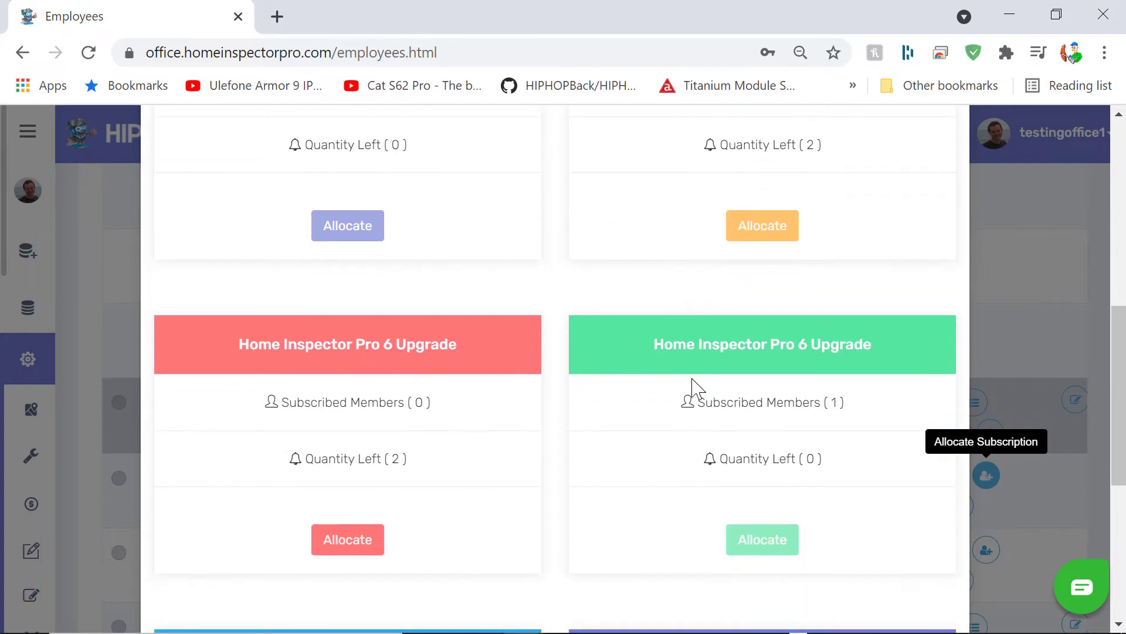
pyautogui.scroll(2, 697, 388)
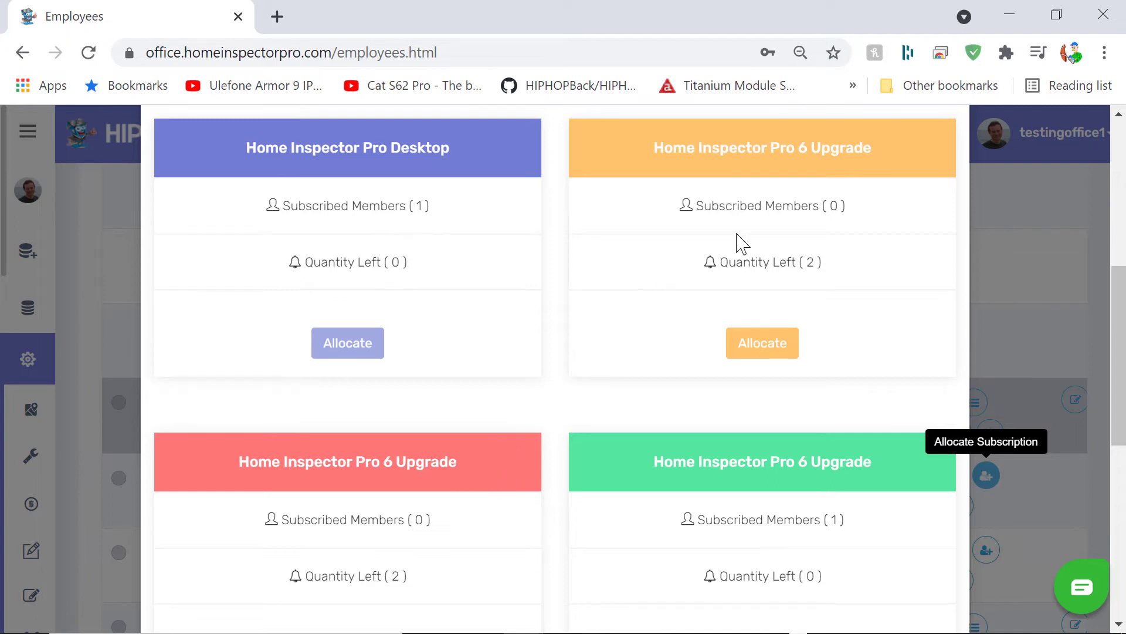
pyautogui.scroll(-1, 672, 297)
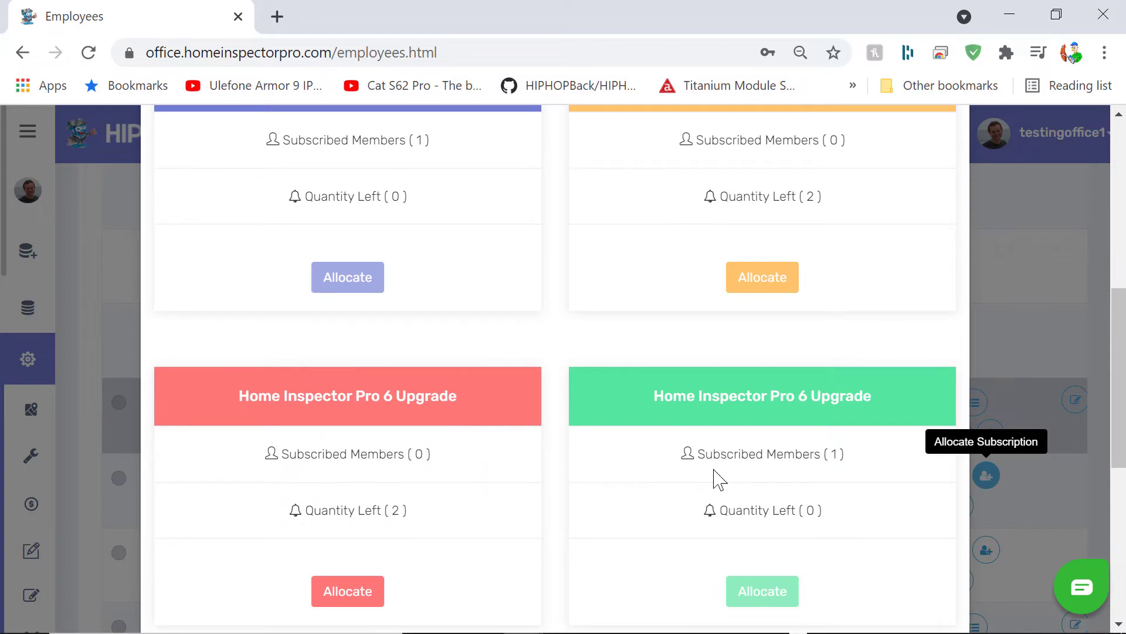
pyautogui.scroll(-6, 596, 455)
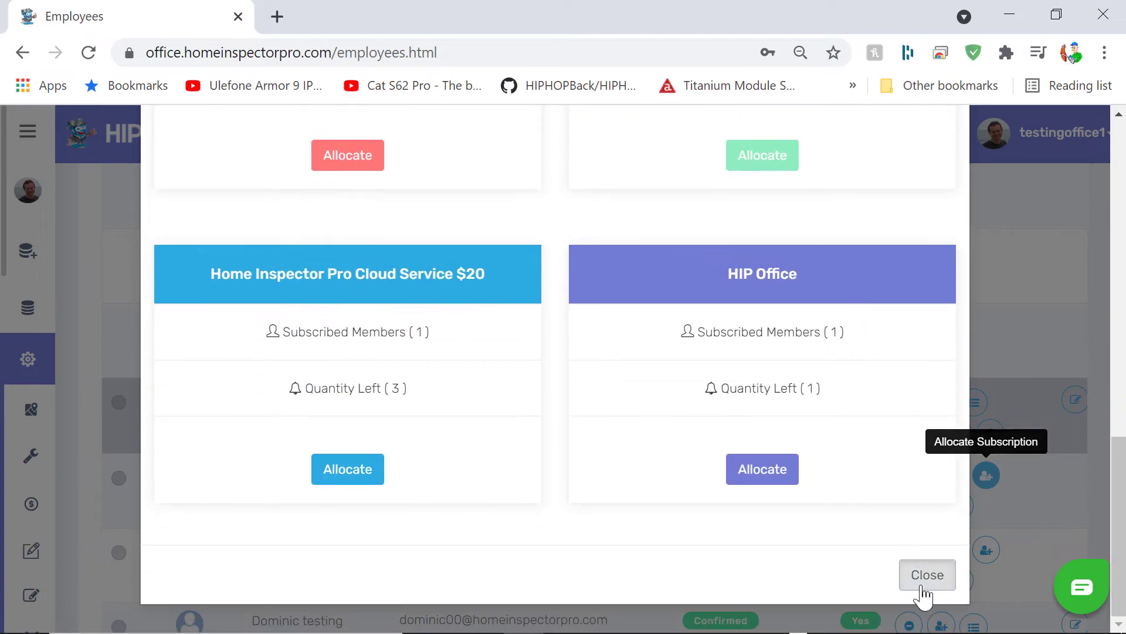
pyautogui.click(923, 590)
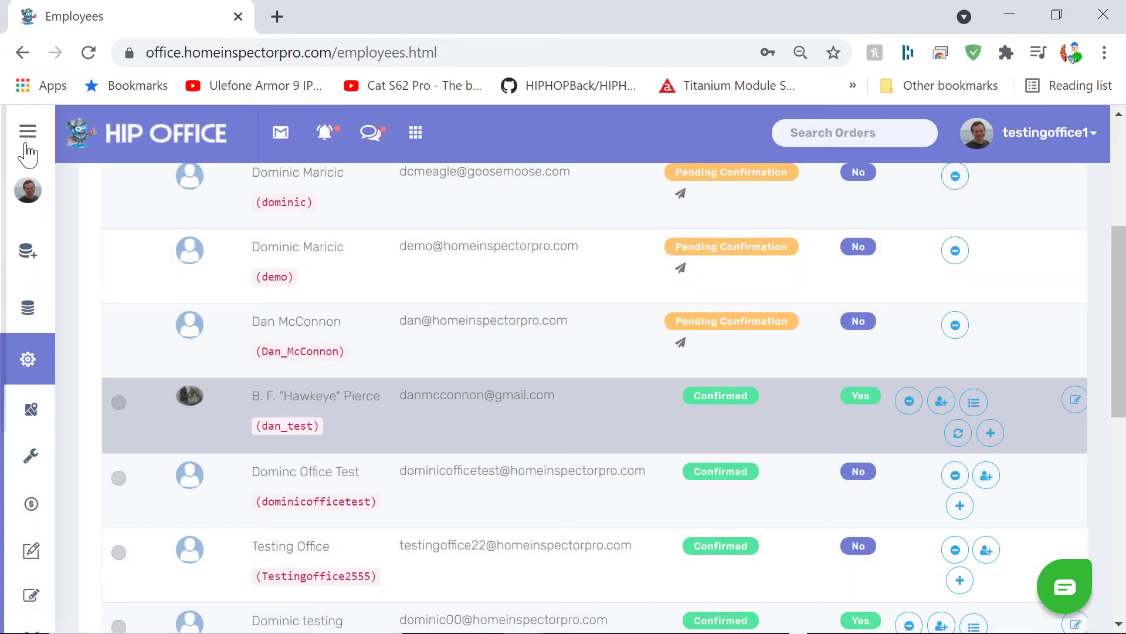
# Step: Go to the company's subscription page from the sidebar
pyautogui.click(28, 138)
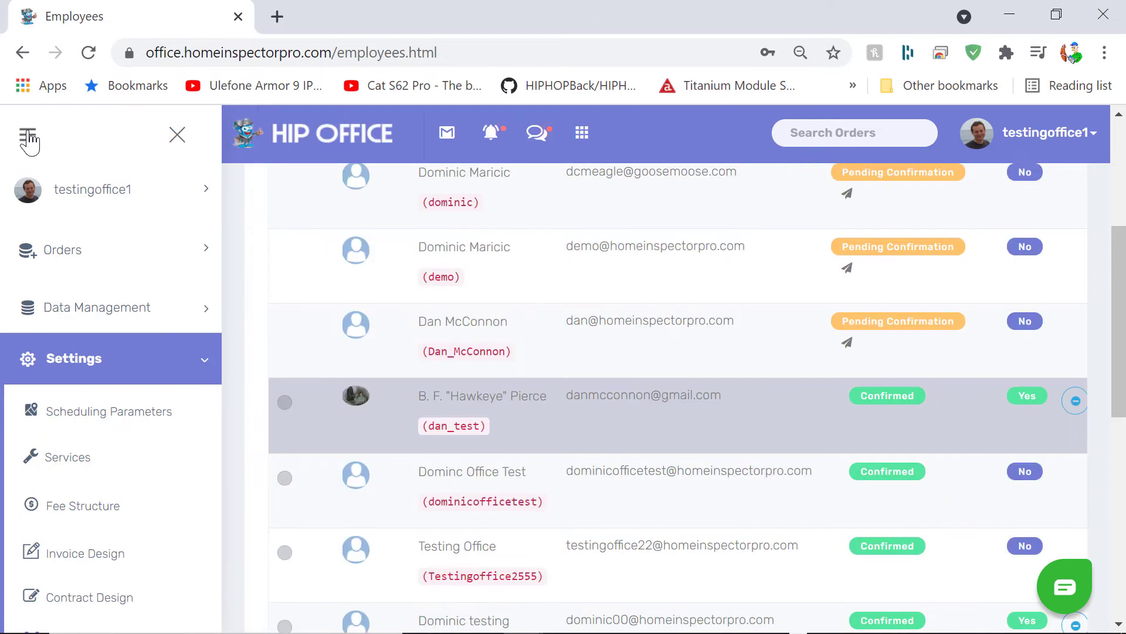
pyautogui.scroll(-3, 68, 522)
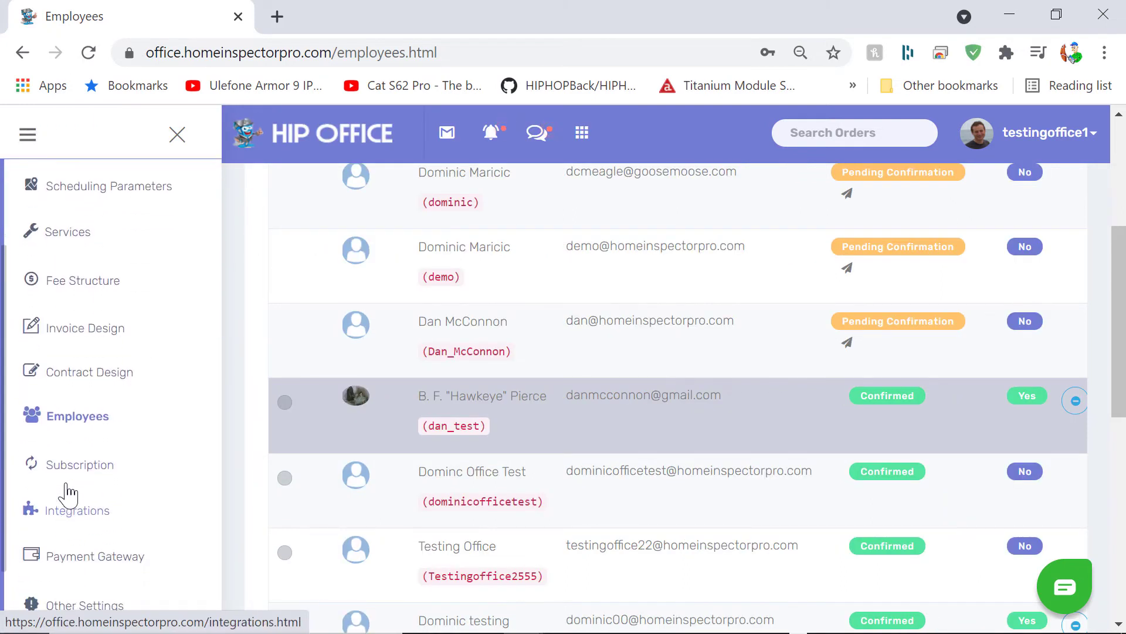
pyautogui.click(67, 473)
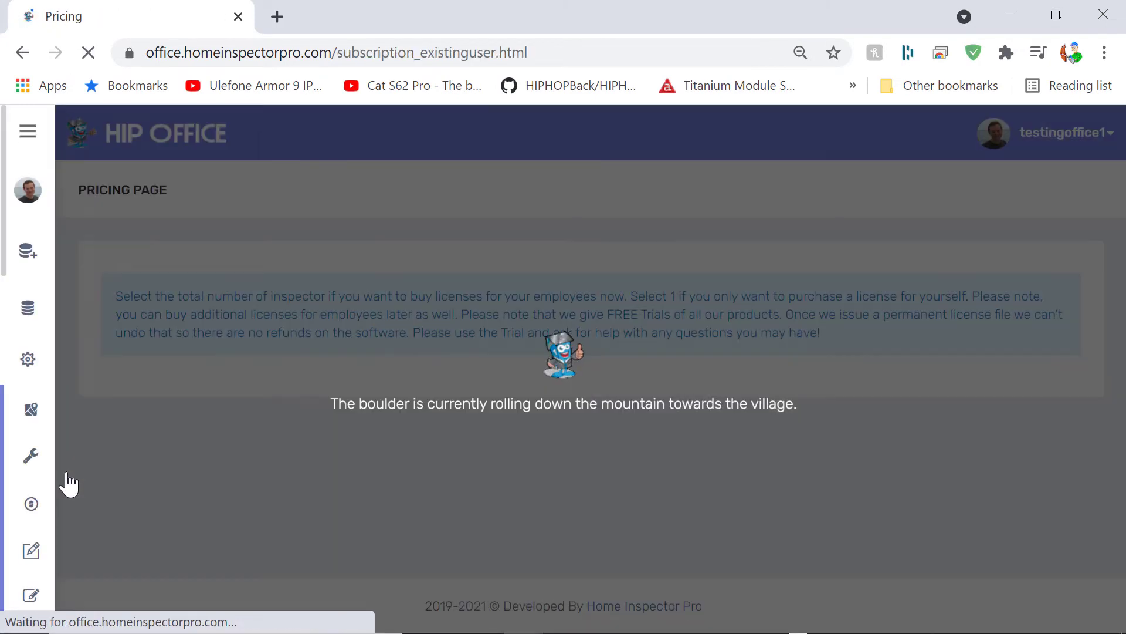
pyautogui.scroll(-1, 555, 451)
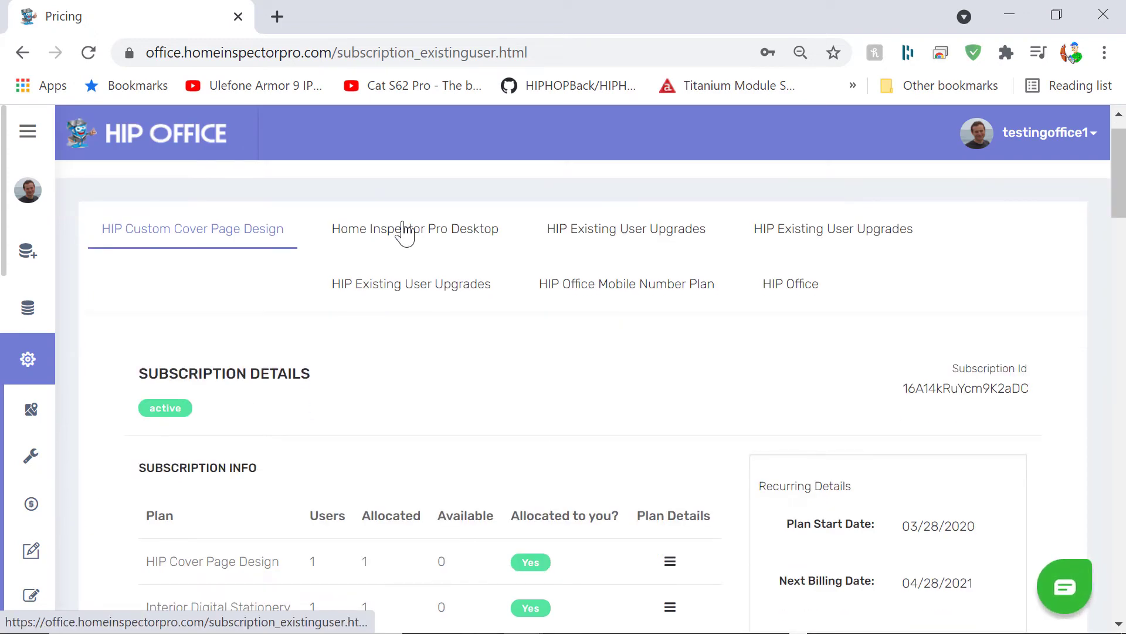
# Step: Show the second HIP Existing User Upgrades subscription: Home Inspector Pro 6 Upgrade, 2 users, 2 available
pyautogui.click(482, 287)
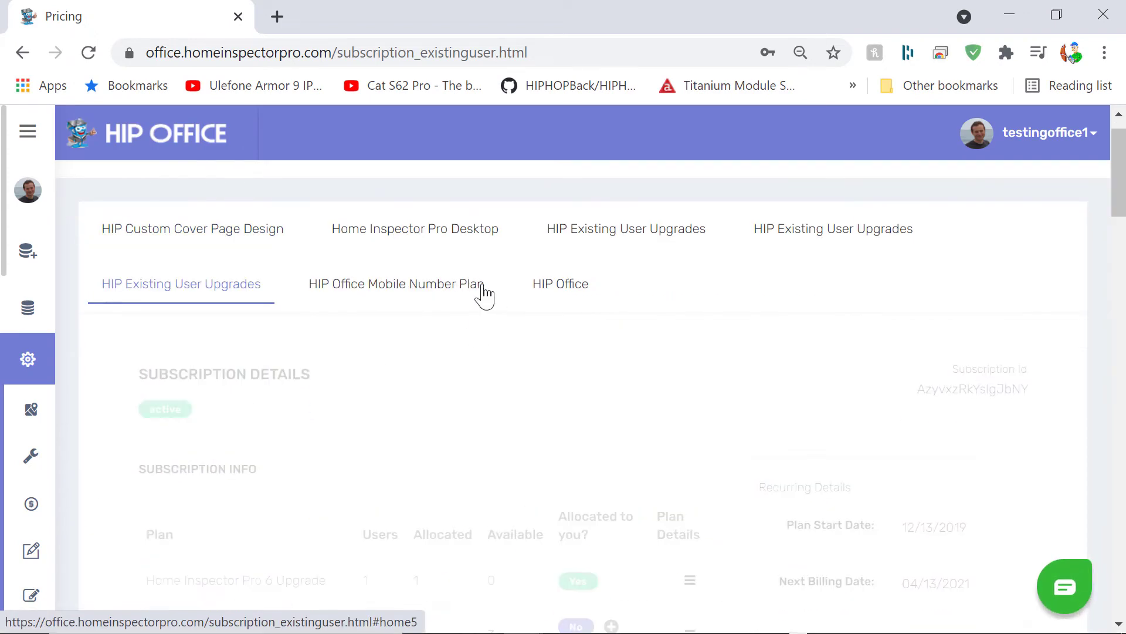
pyautogui.scroll(-3, 458, 372)
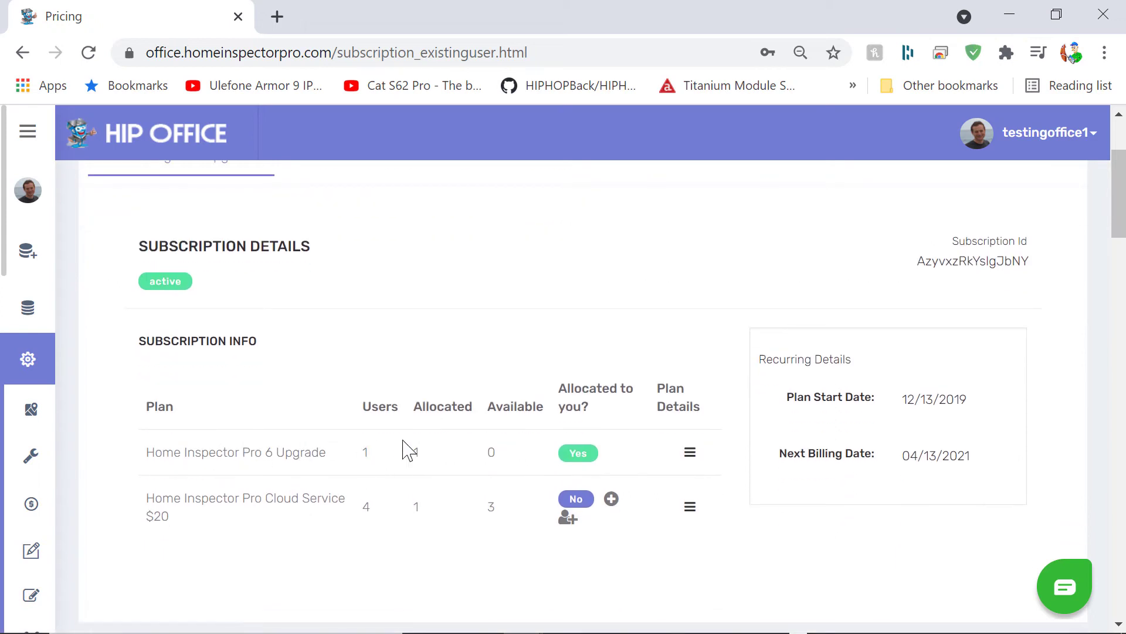
pyautogui.scroll(1, 419, 378)
pyautogui.rightClick(402, 267)
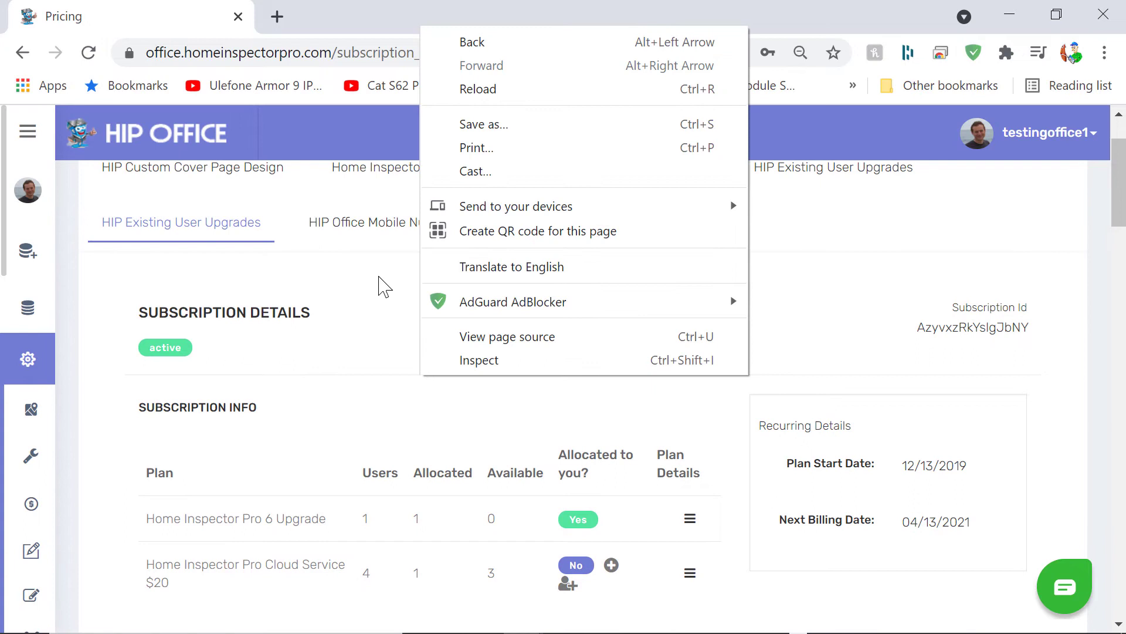
pyautogui.click(399, 257)
pyautogui.scroll(1, 405, 258)
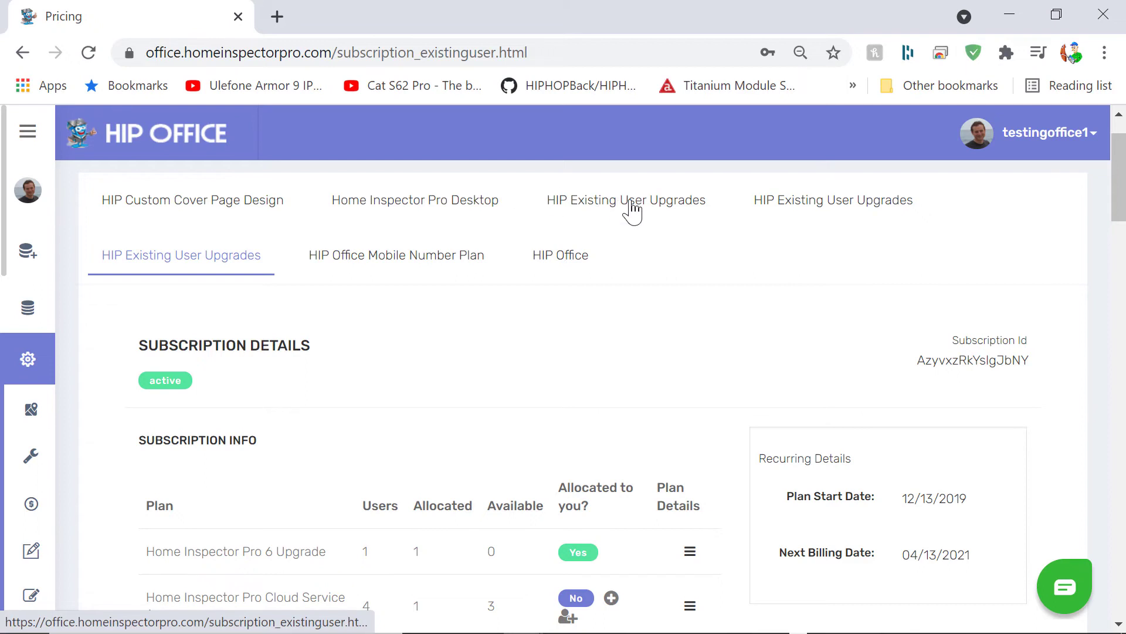
pyautogui.click(632, 210)
pyautogui.scroll(-2, 590, 369)
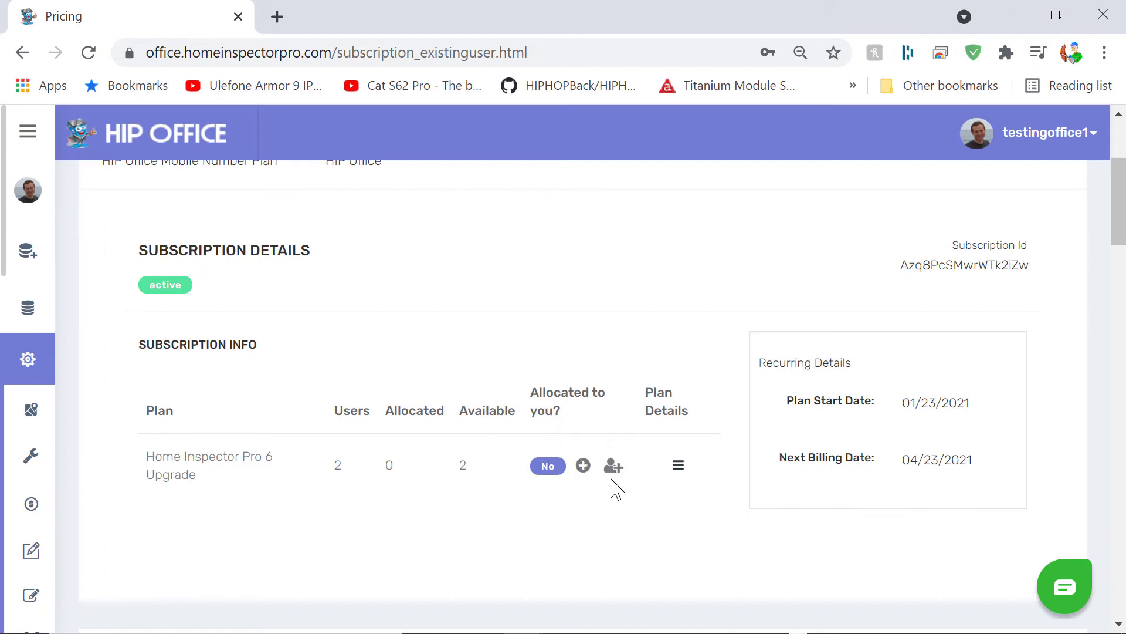
pyautogui.click(613, 471)
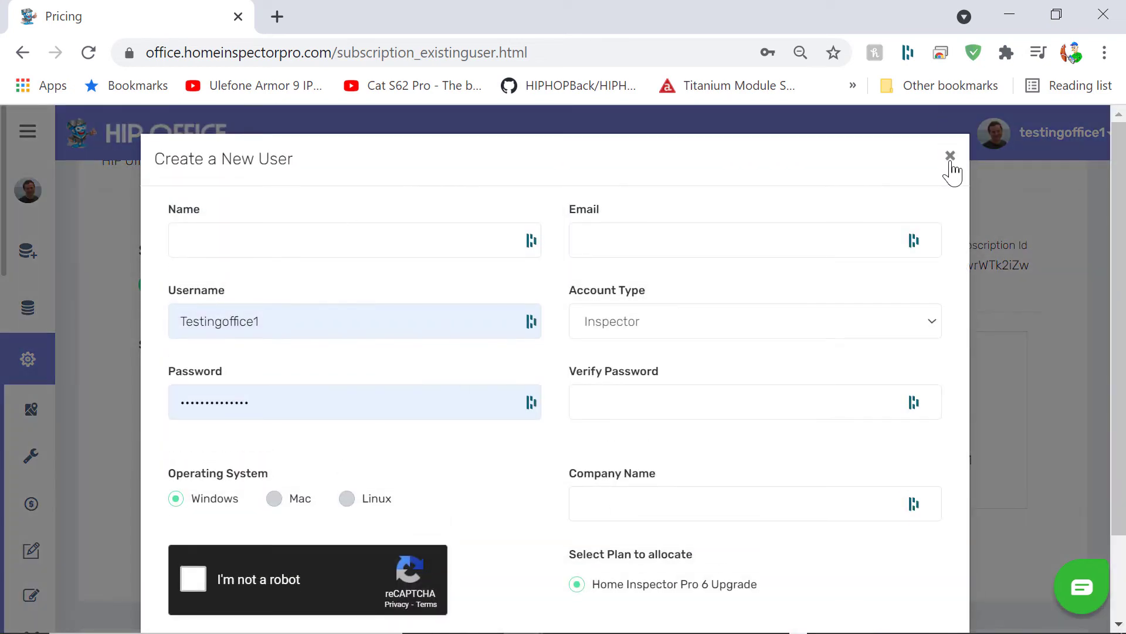
pyautogui.click(948, 159)
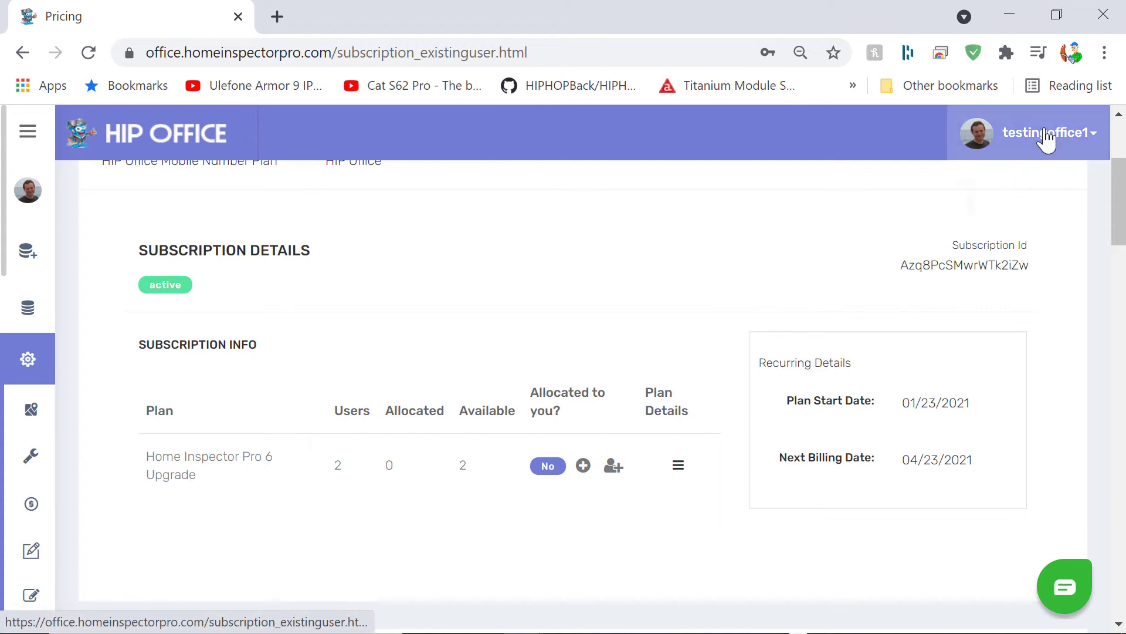
# Step: Go to View Profile from the account dropdown and switch the profile into Edit mode
pyautogui.click(1047, 139)
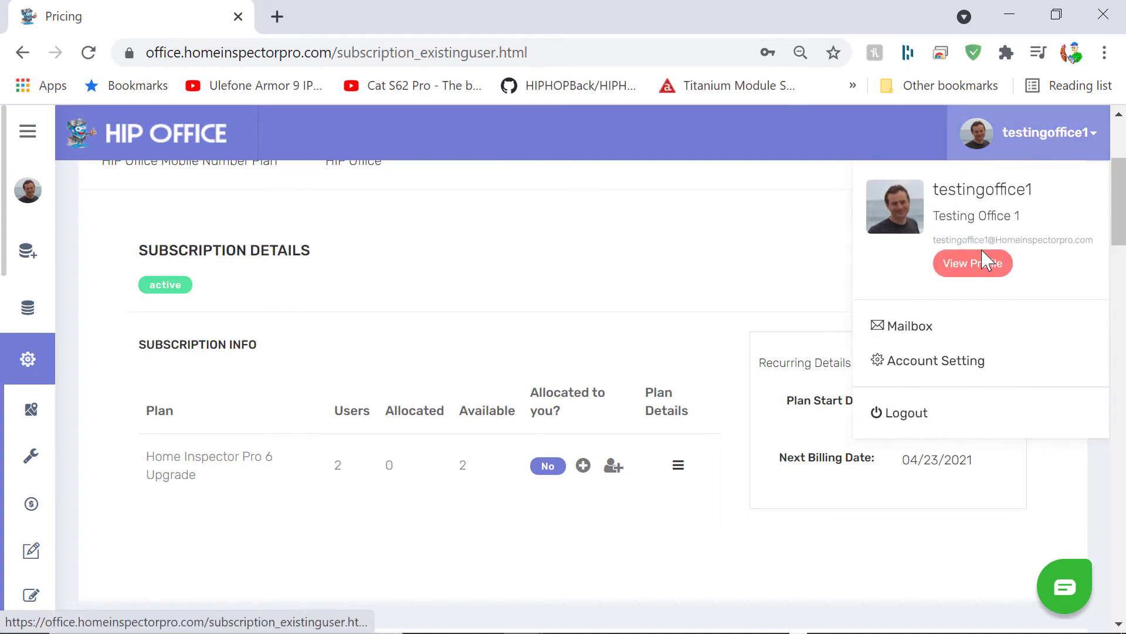
pyautogui.click(970, 264)
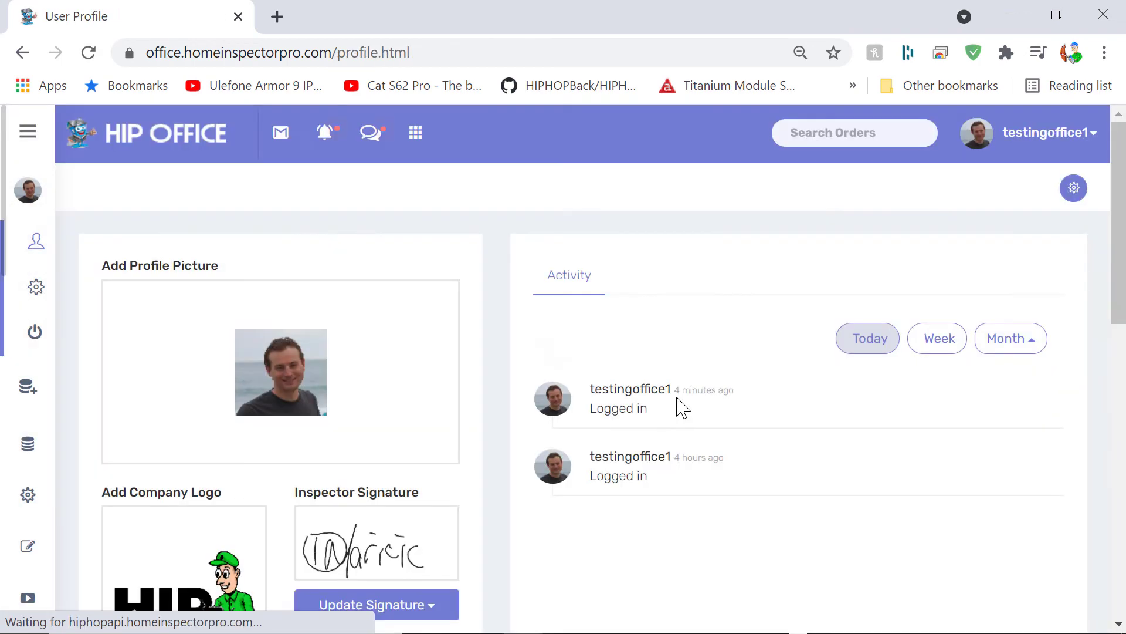
pyautogui.scroll(-8, 617, 441)
pyautogui.scroll(-2, 620, 443)
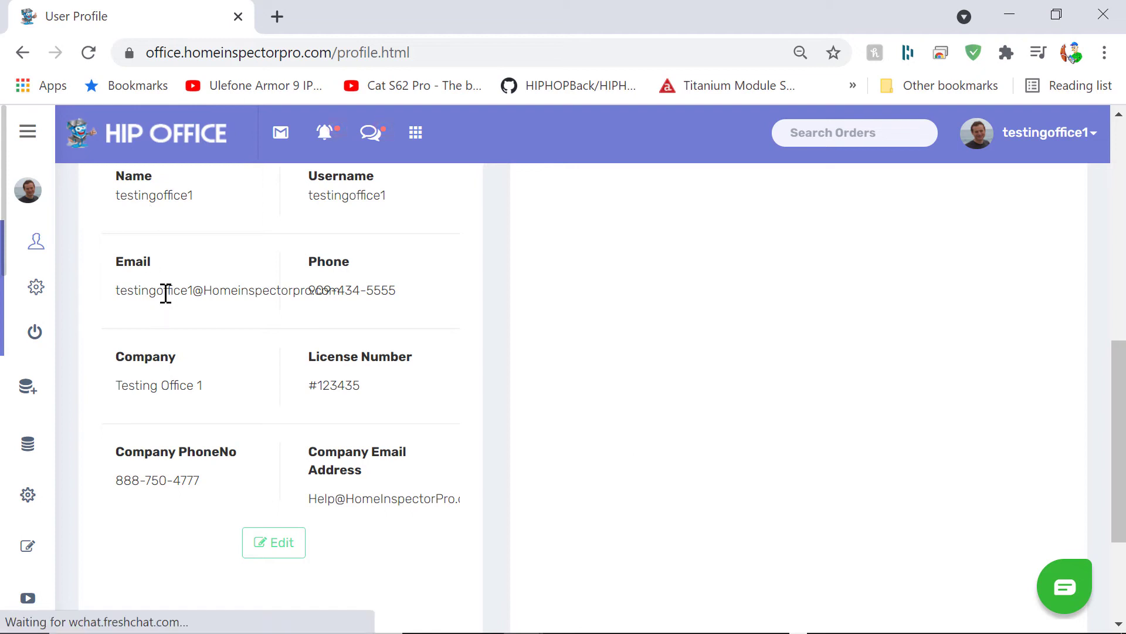
pyautogui.click(261, 551)
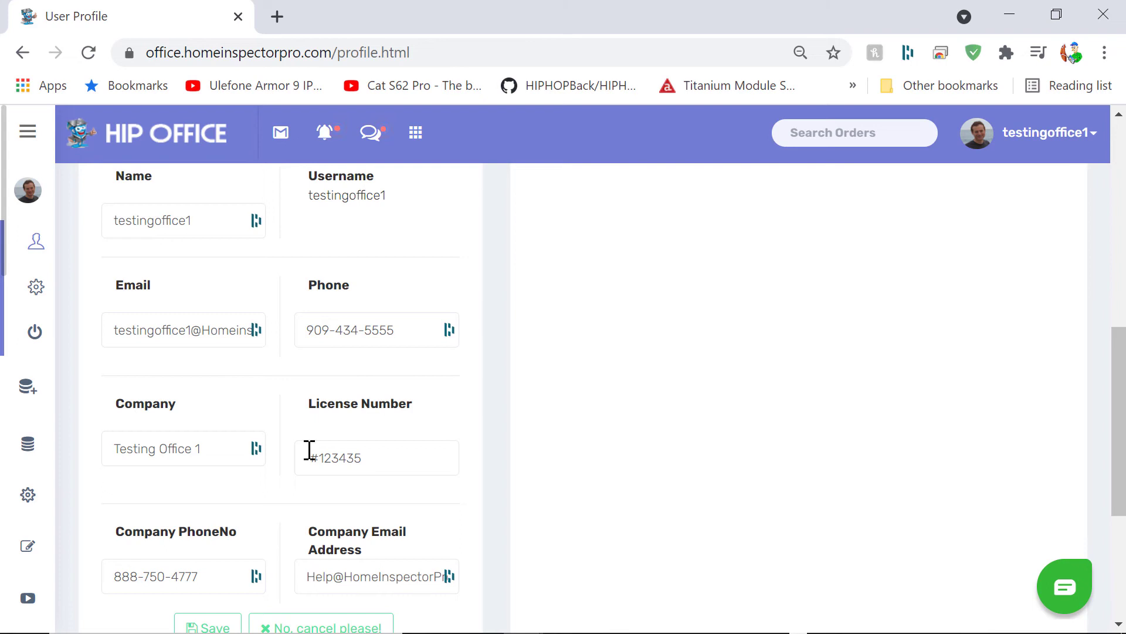
pyautogui.scroll(-1, 242, 540)
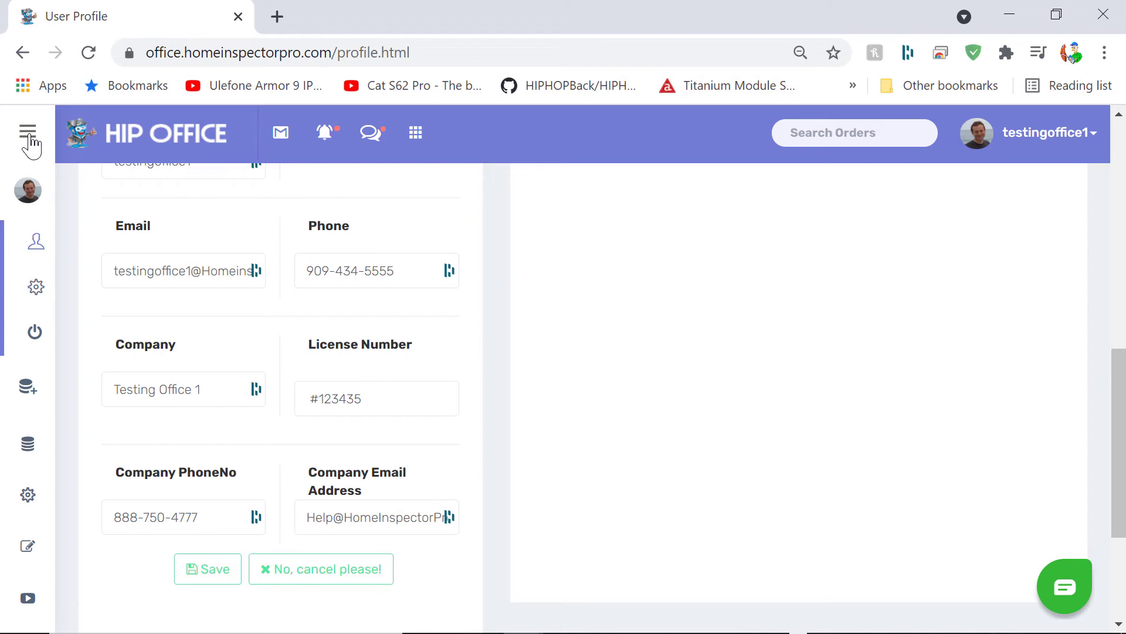
# Step: Return to the Employees list under Settings in the sidebar
pyautogui.click(29, 138)
pyautogui.scroll(-1, 75, 387)
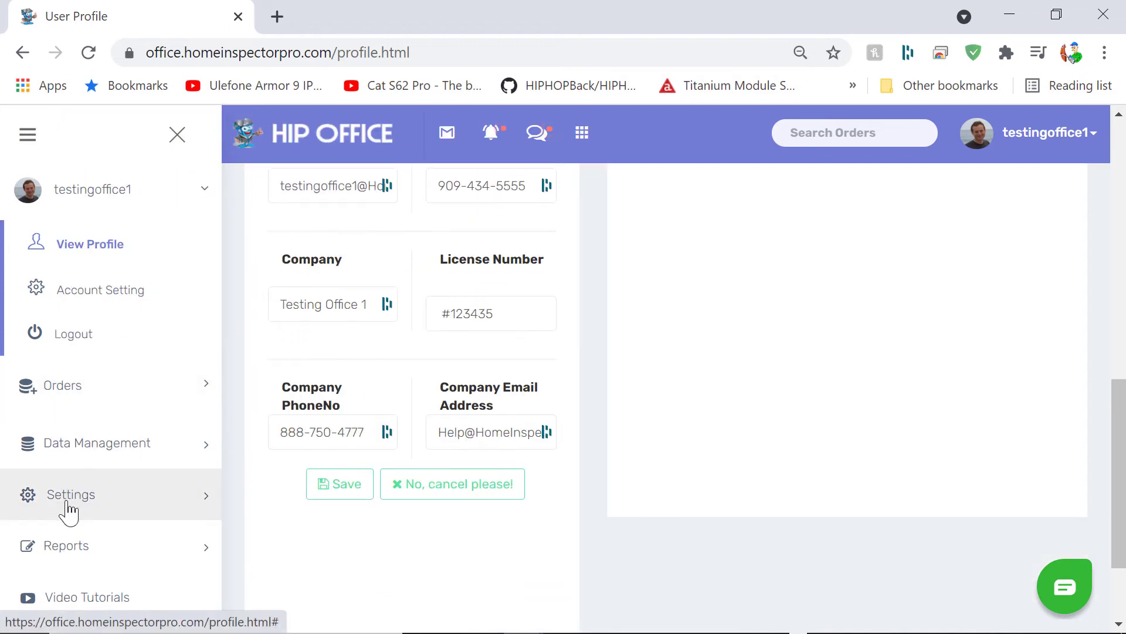
pyautogui.click(69, 510)
pyautogui.scroll(-4, 73, 469)
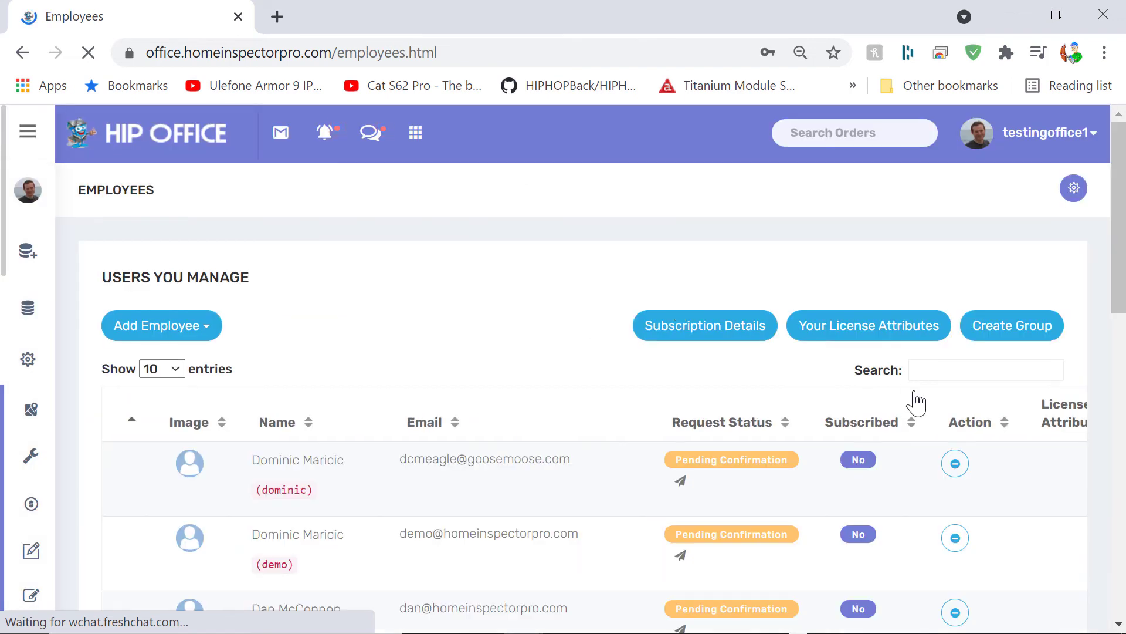
pyautogui.scroll(-5, 916, 403)
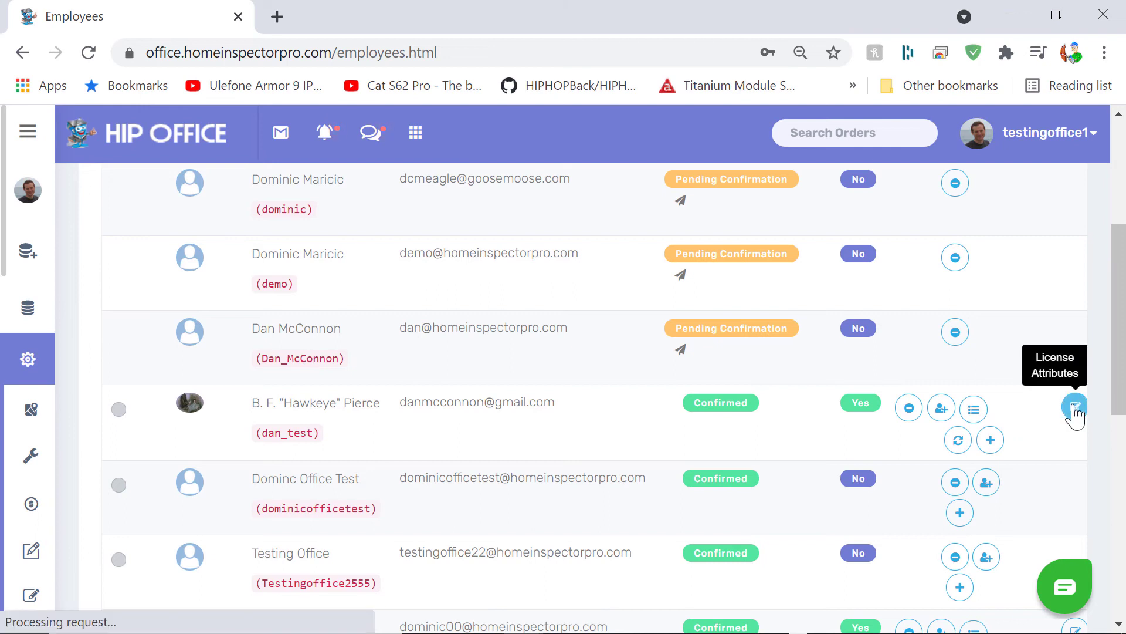
# Step: Turn on Editable and Draft license attributes for the subscribed employee
pyautogui.click(1075, 408)
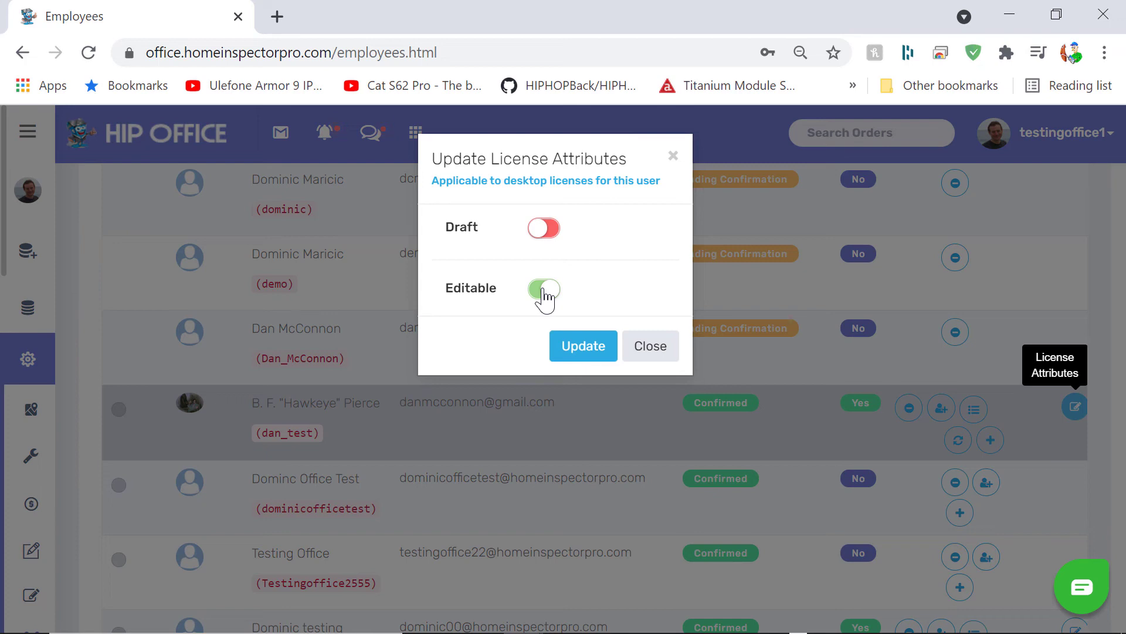
pyautogui.click(543, 289)
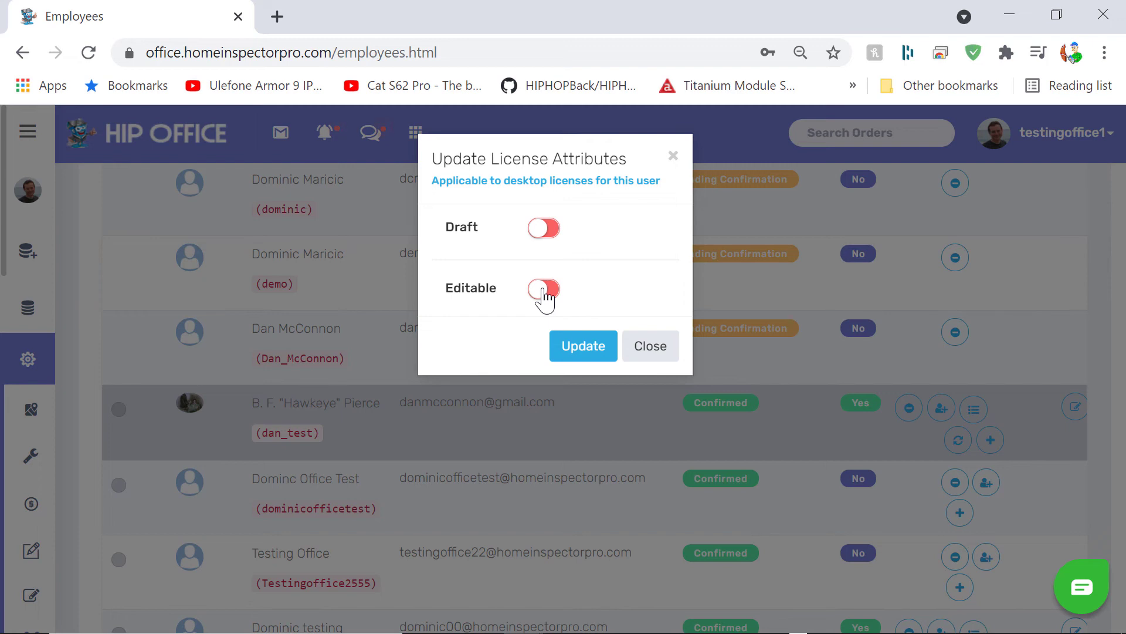
pyautogui.click(544, 289)
pyautogui.click(549, 235)
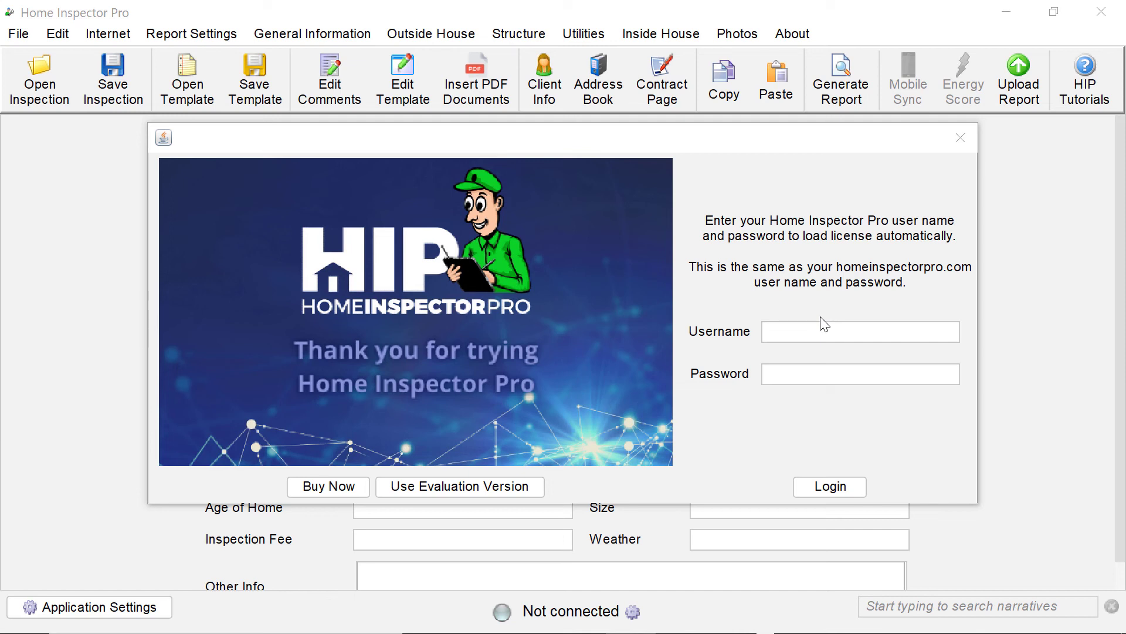
# Step: Sign in to Home Inspector Pro with the HIP Office account's username and password
pyautogui.click(802, 326)
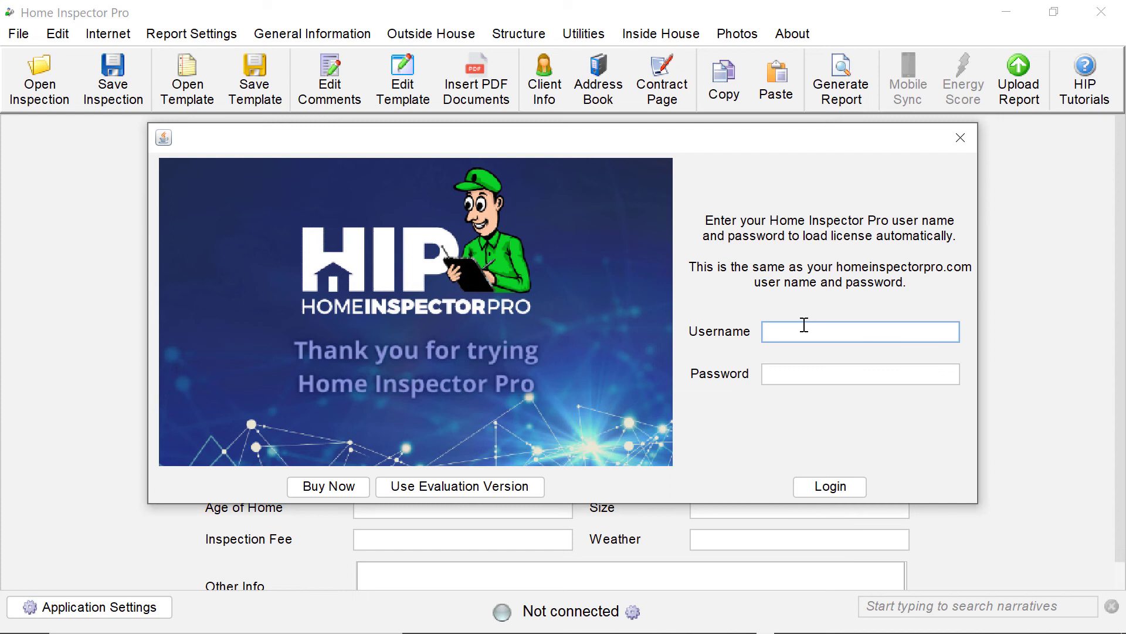
pyautogui.write('testingoffice1')
pyautogui.press('Tab')
pyautogui.write('testingoffice1')
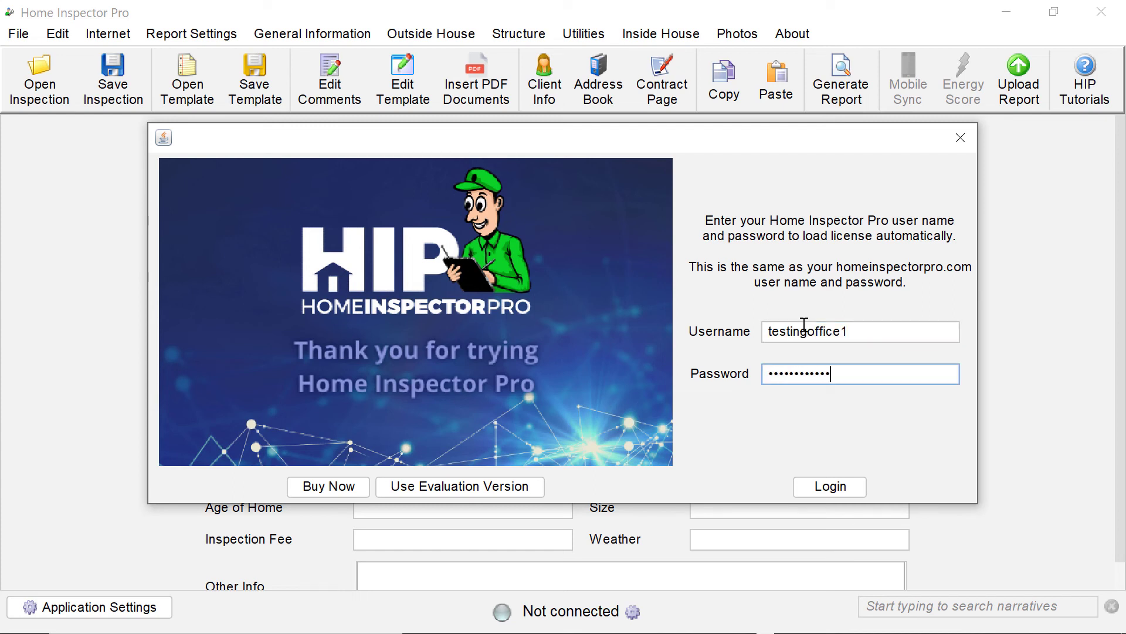
pyautogui.click(814, 485)
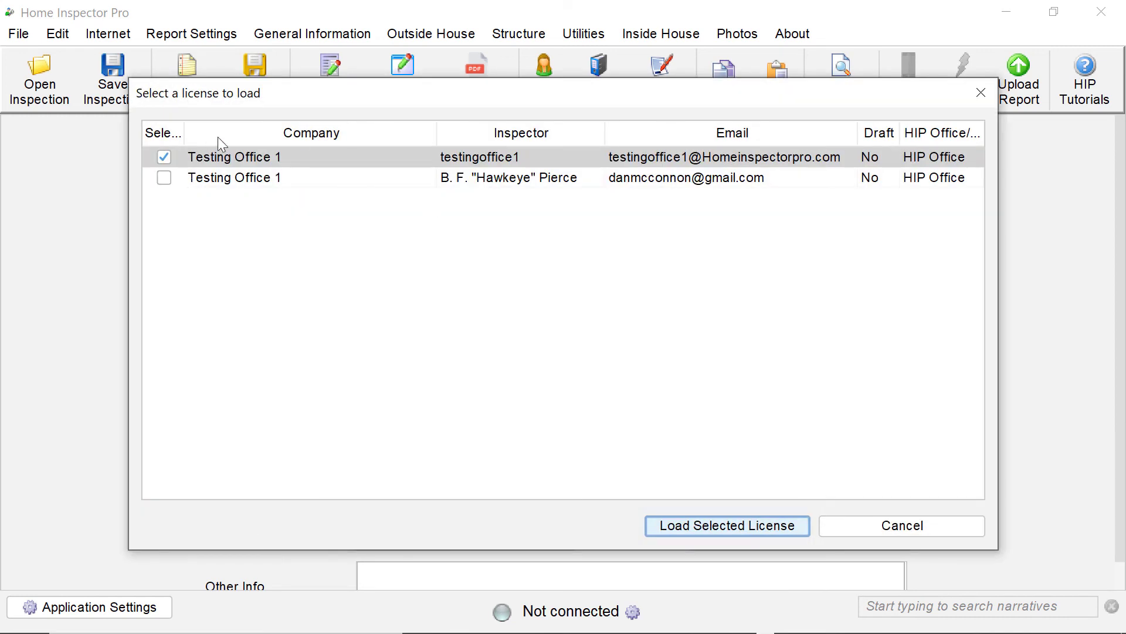
# Step: Select the second Testing Office 1 license too, load both, and connect to LIVE
pyautogui.click(164, 178)
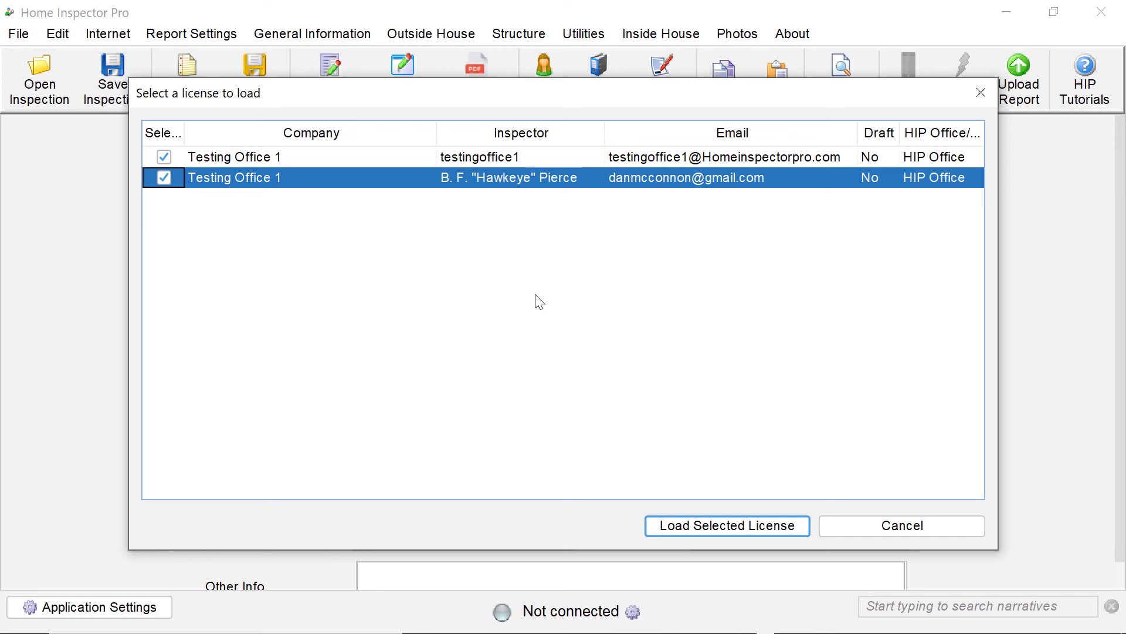
pyautogui.click(673, 527)
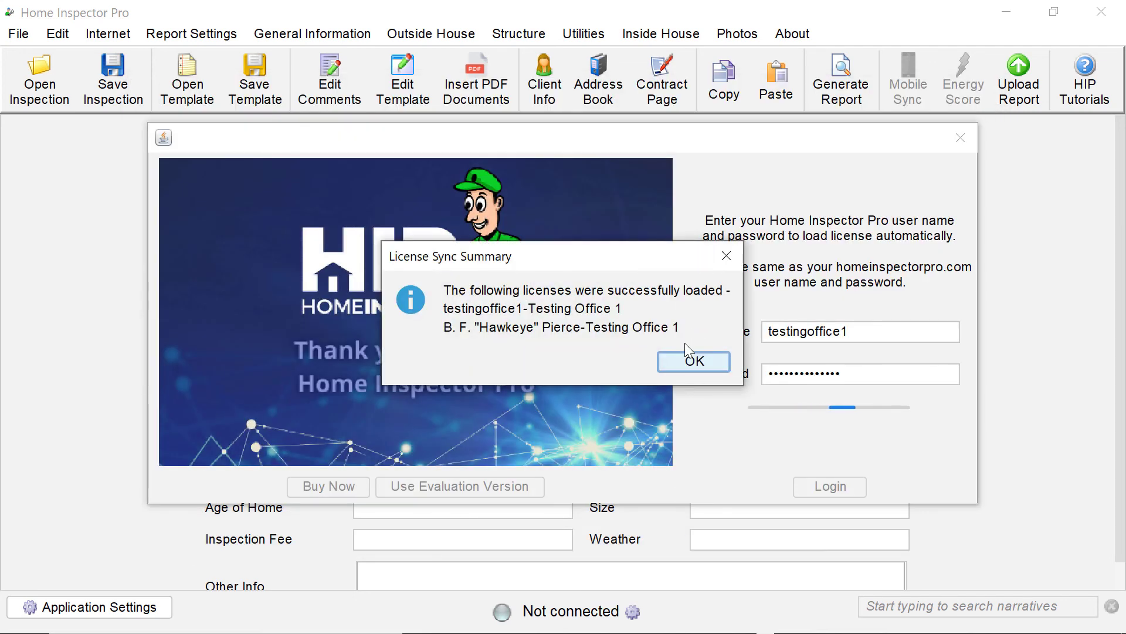
pyautogui.click(690, 361)
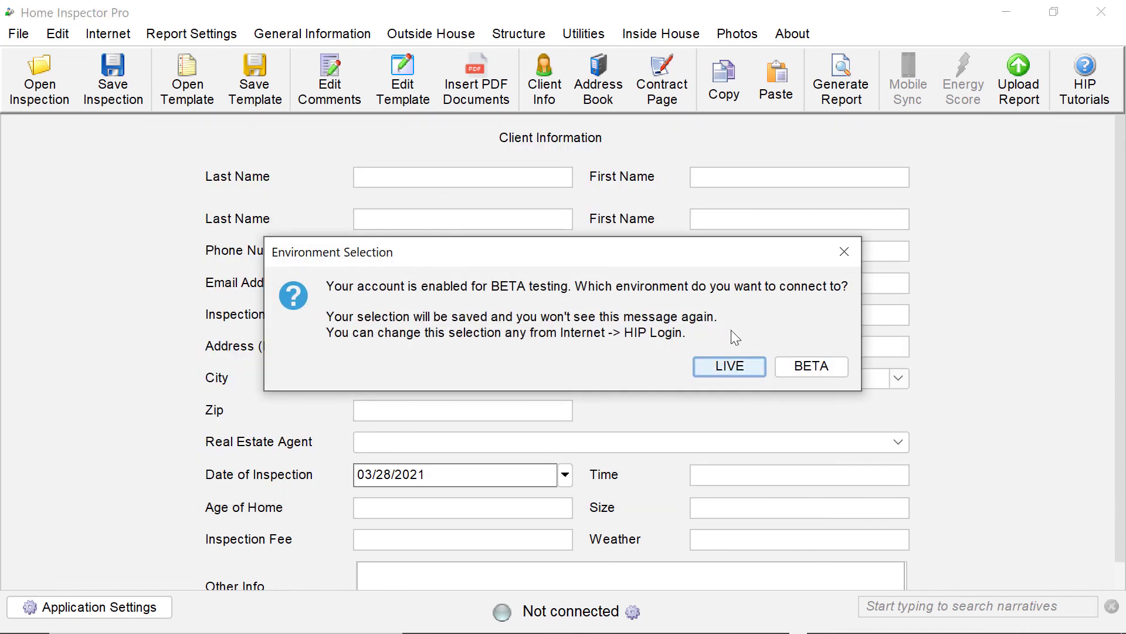
pyautogui.click(735, 368)
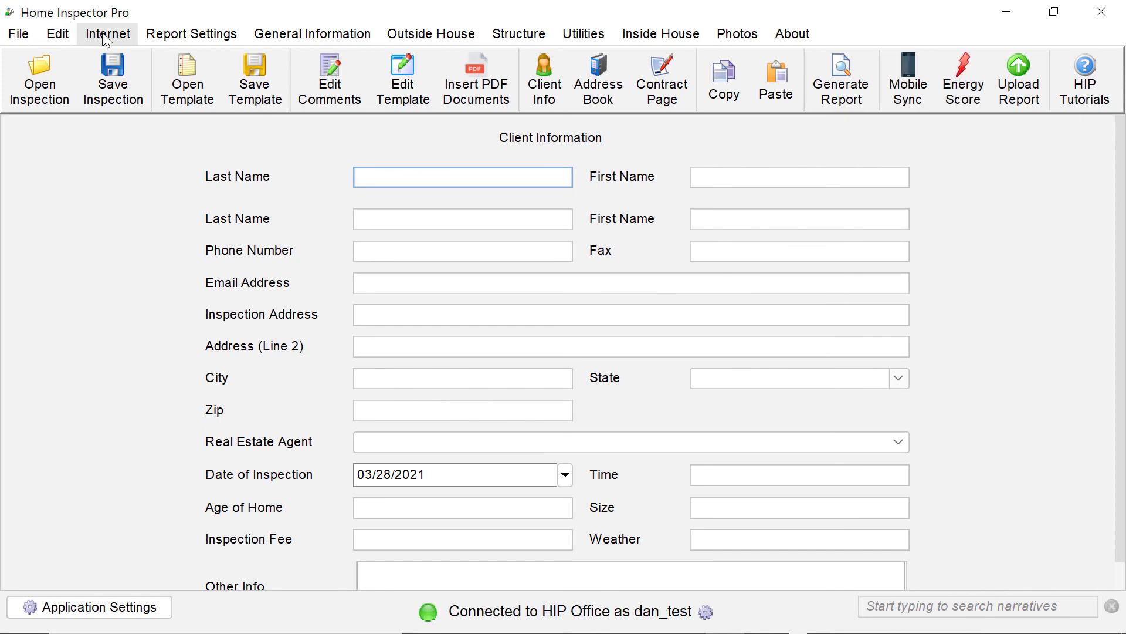
# Step: Open Edit > Company Information and check the Inspector Name dropdown lists both inspectors
pyautogui.click(68, 36)
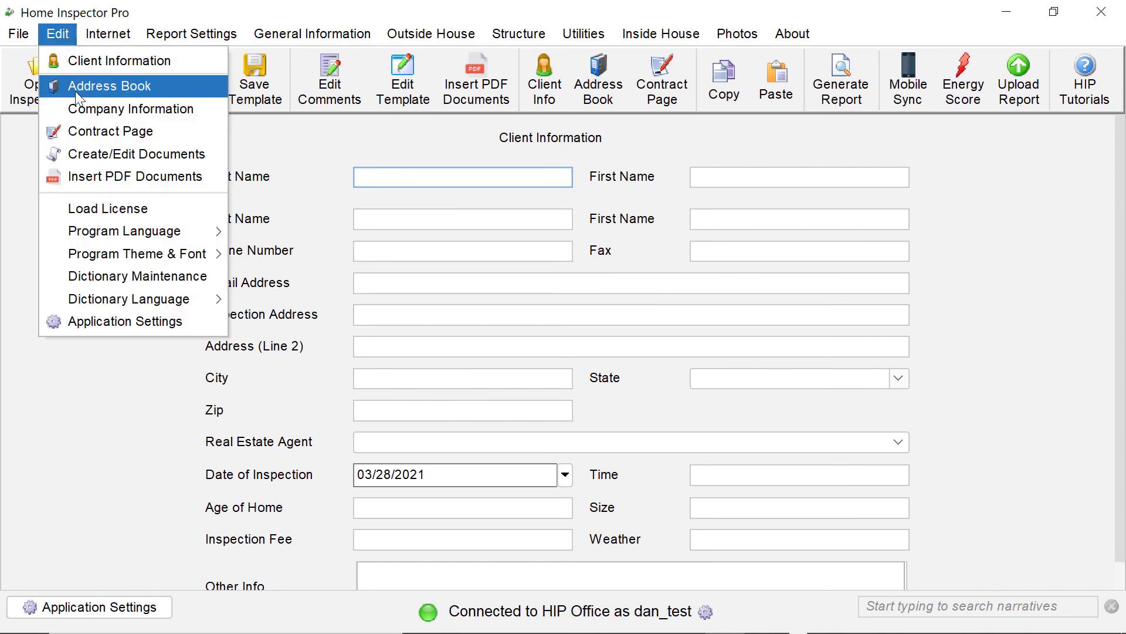
pyautogui.click(75, 106)
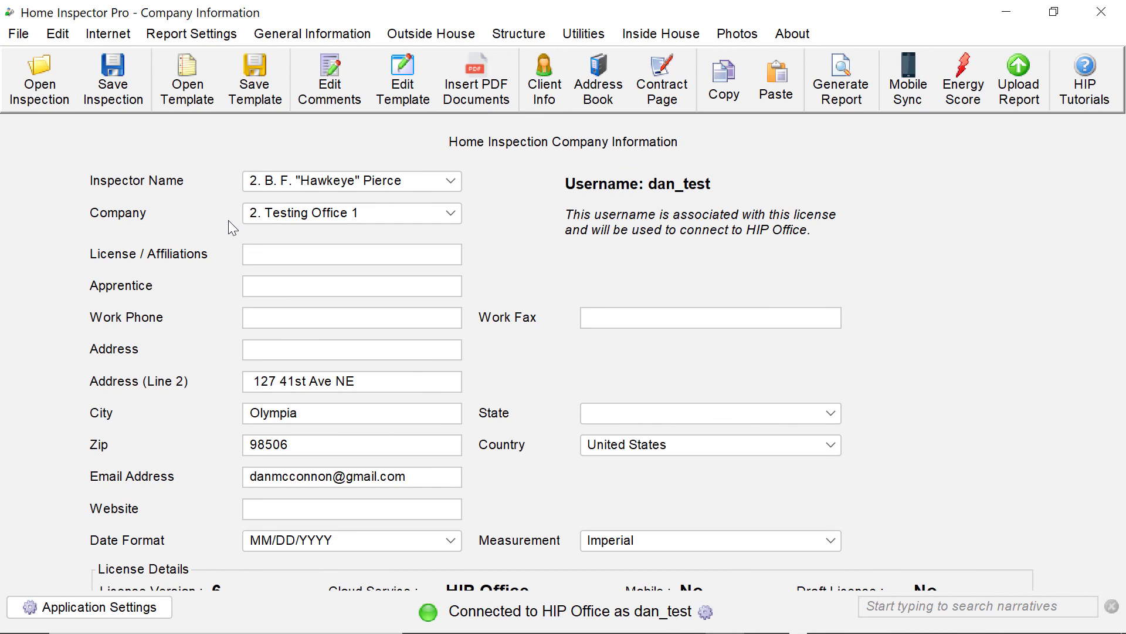
pyautogui.click(287, 179)
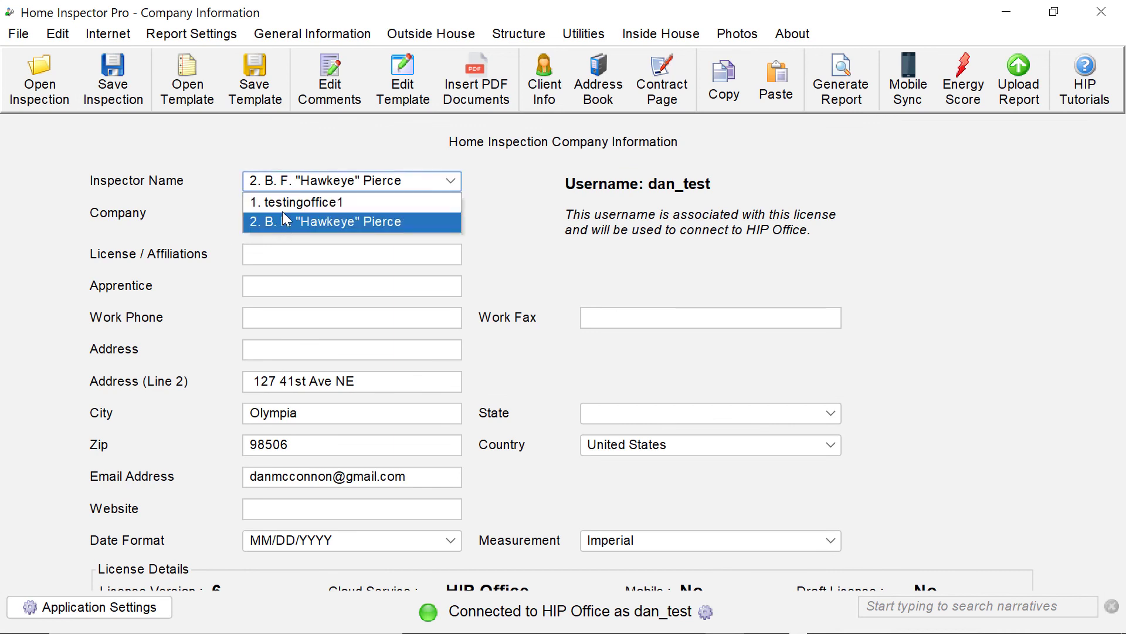
pyautogui.click(202, 174)
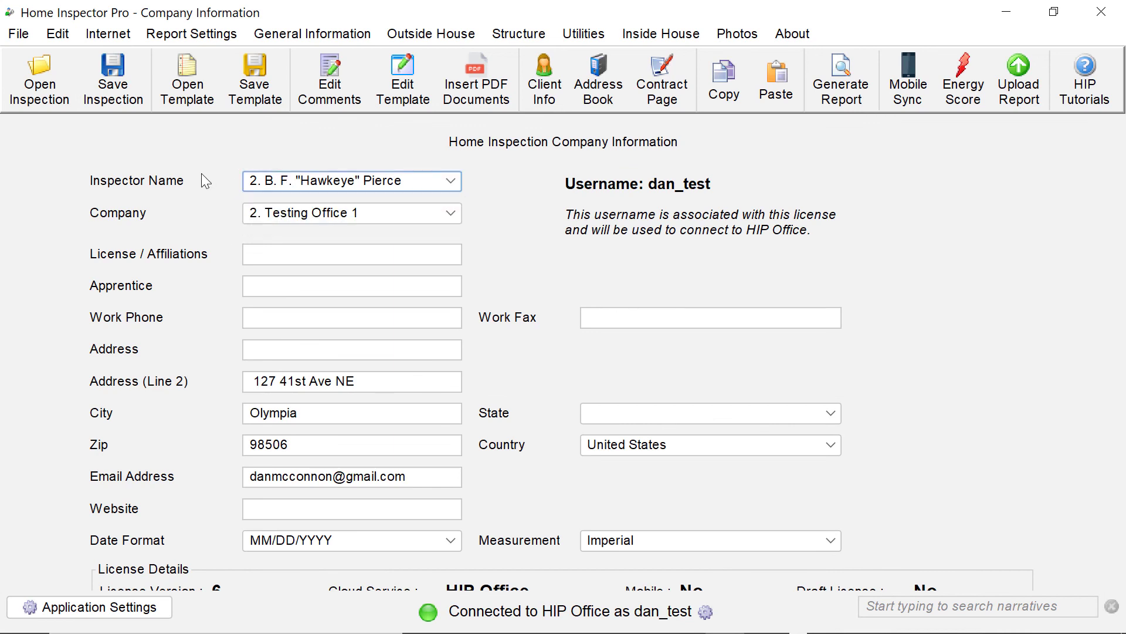
pyautogui.click(326, 182)
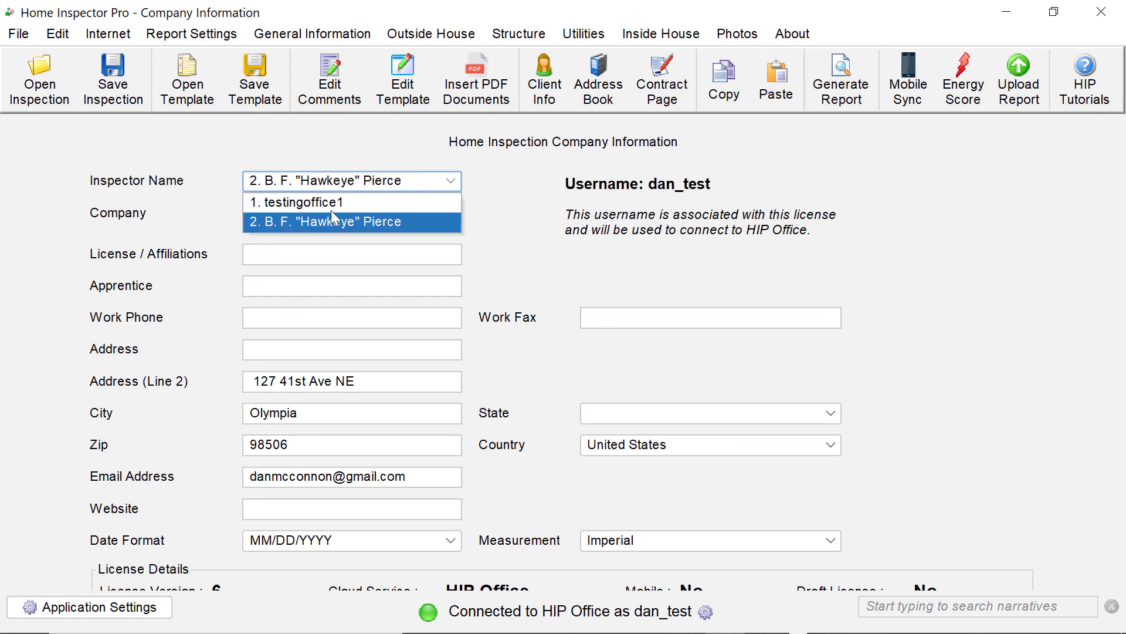
pyautogui.click(213, 220)
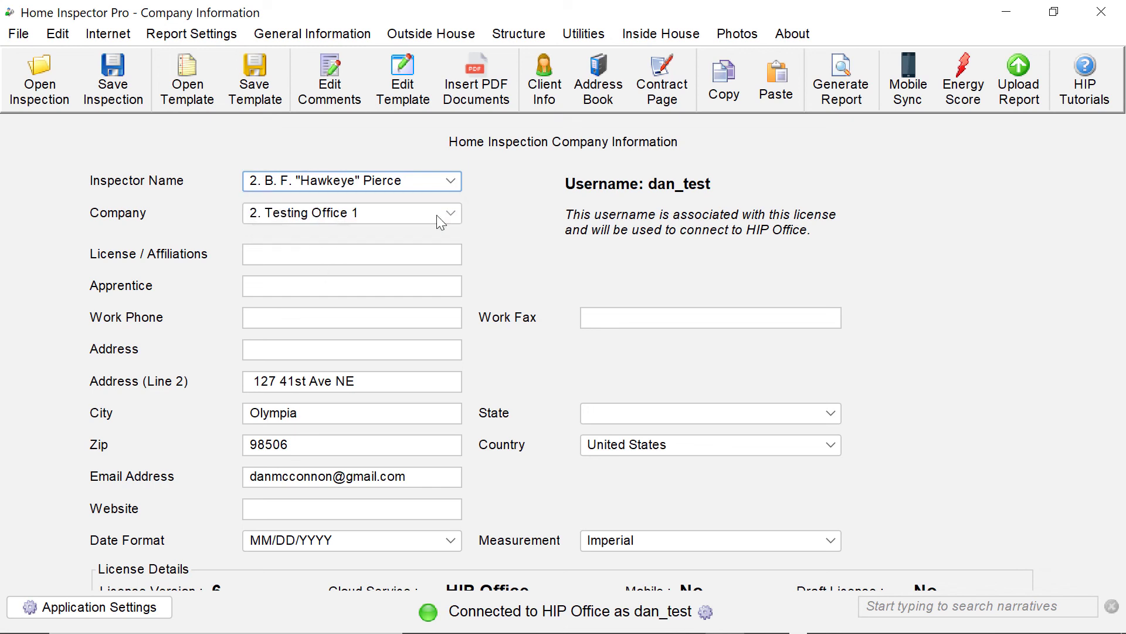